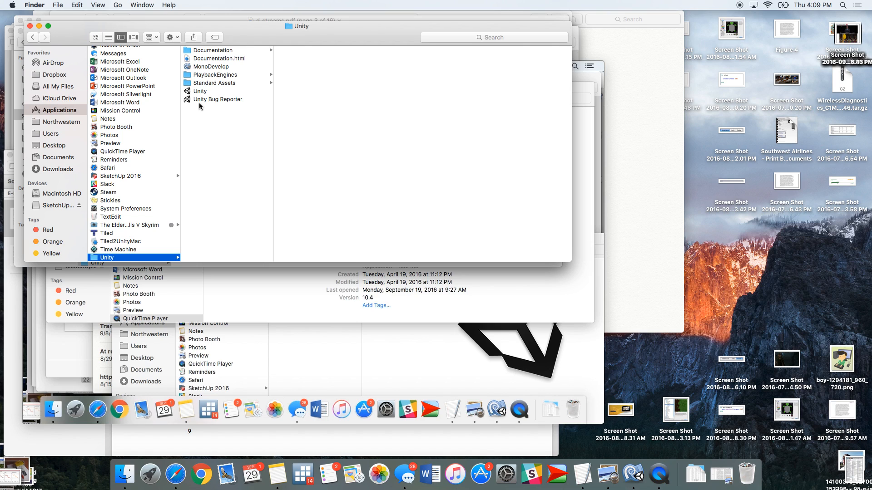
Launch Unity and create a new 2D project named Fun
double_click(199, 92)
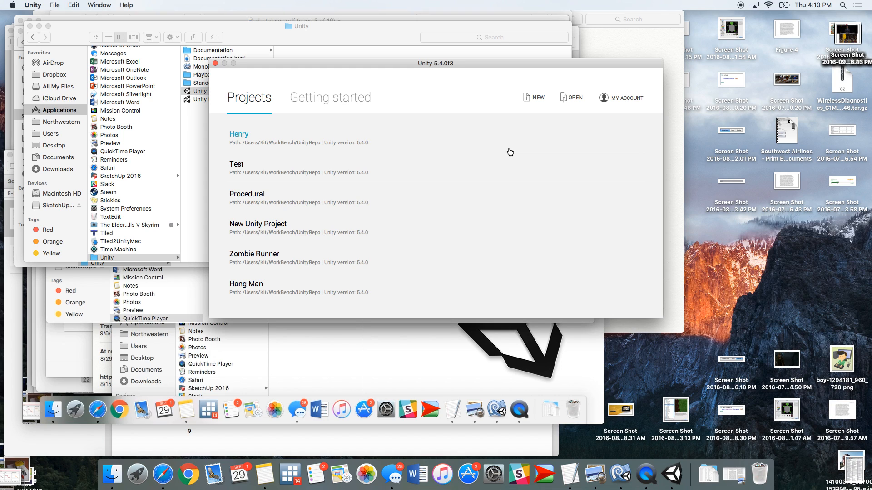
left_click(539, 98)
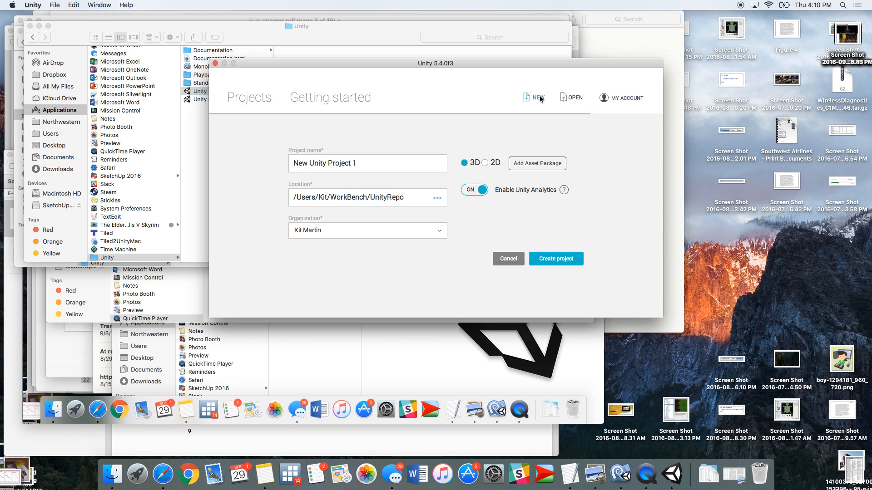
left_click(486, 164)
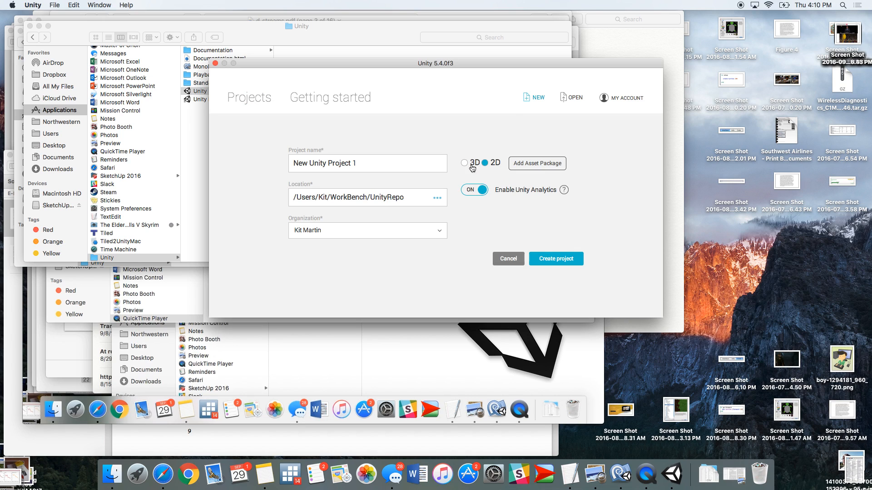
left_click_drag(376, 166, 283, 160)
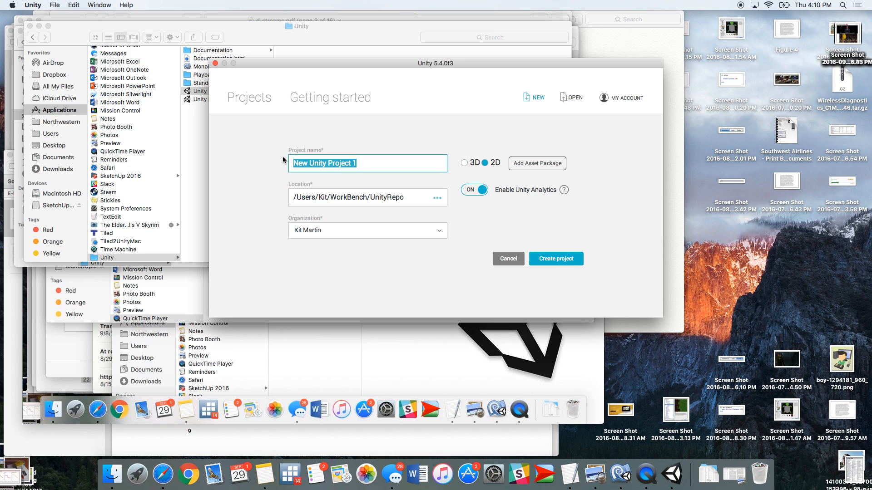
type("Fun")
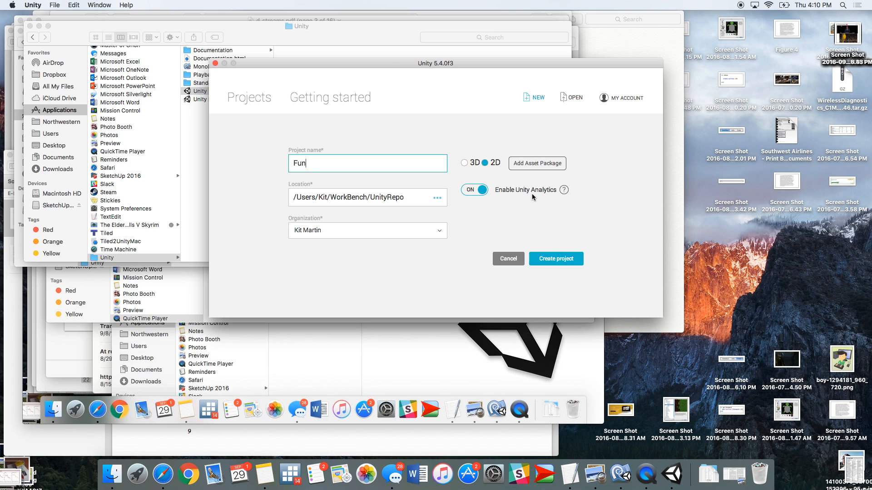
left_click(558, 260)
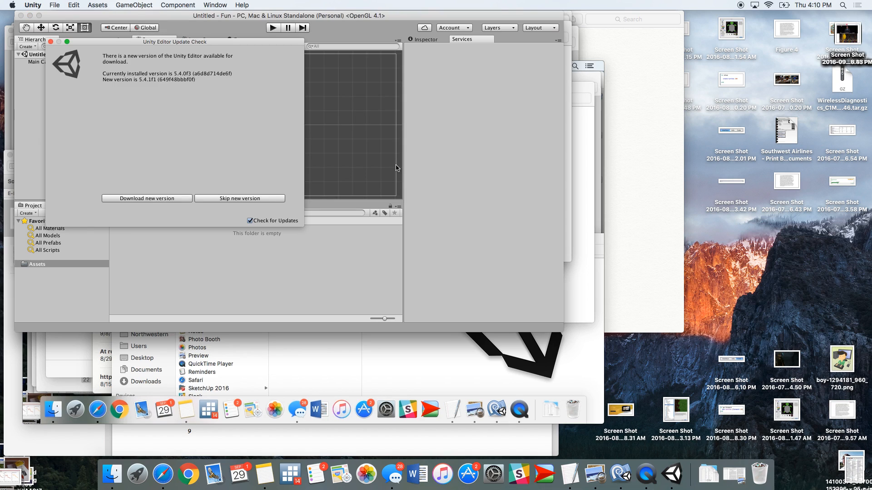
Dismiss the update notice, enlarge the editor window and switch to the Inspector
left_click(51, 41)
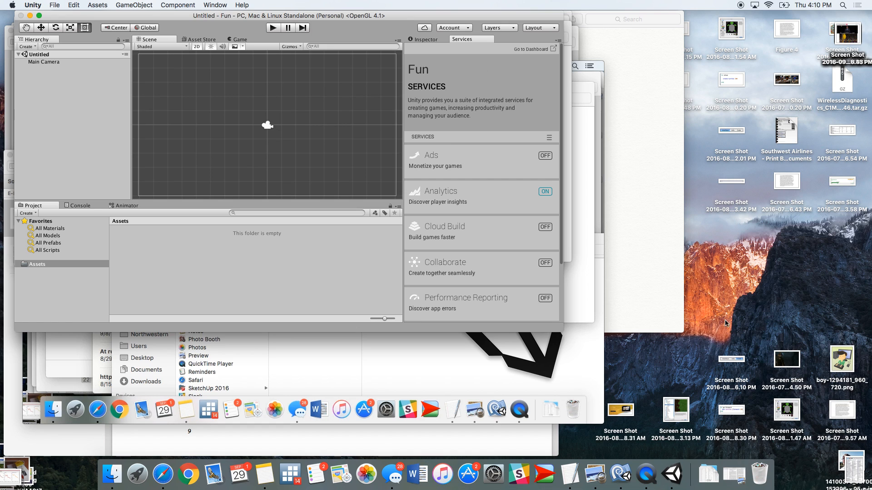
left_click_drag(563, 332, 832, 444)
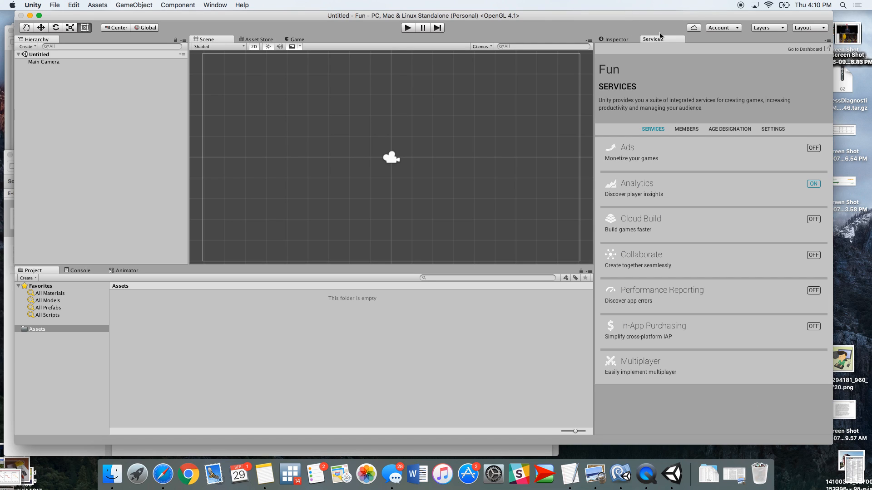
left_click(620, 40)
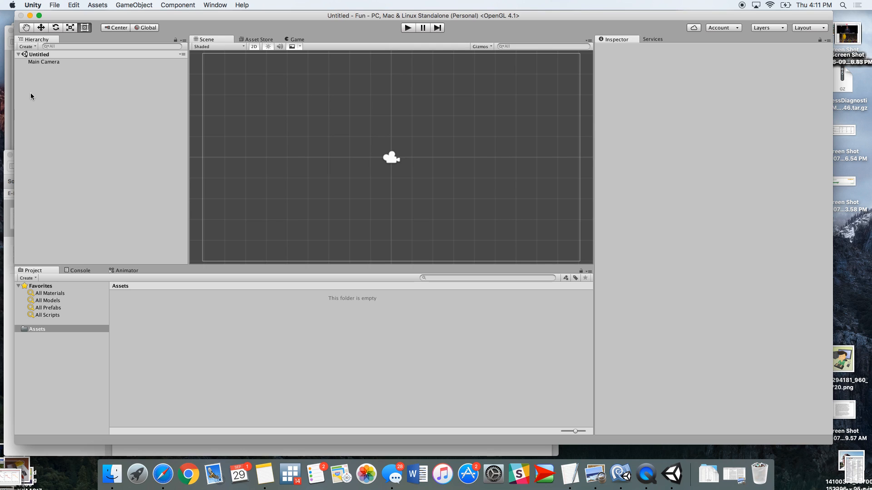
Import the 2D standard assets package with all of its contents
left_click(98, 5)
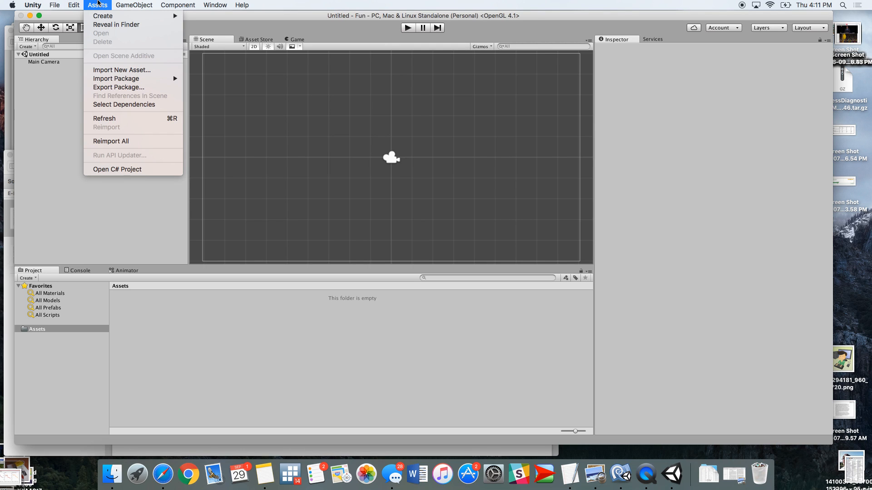
mouse_move(163, 79)
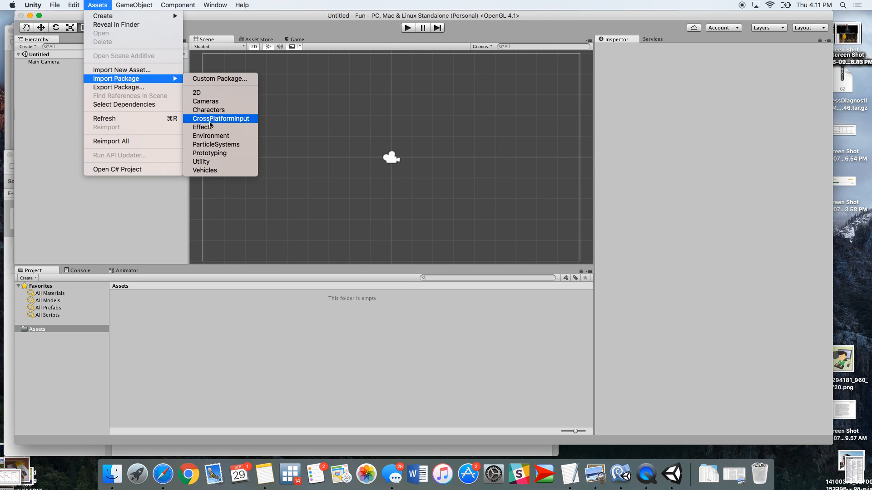
left_click(209, 93)
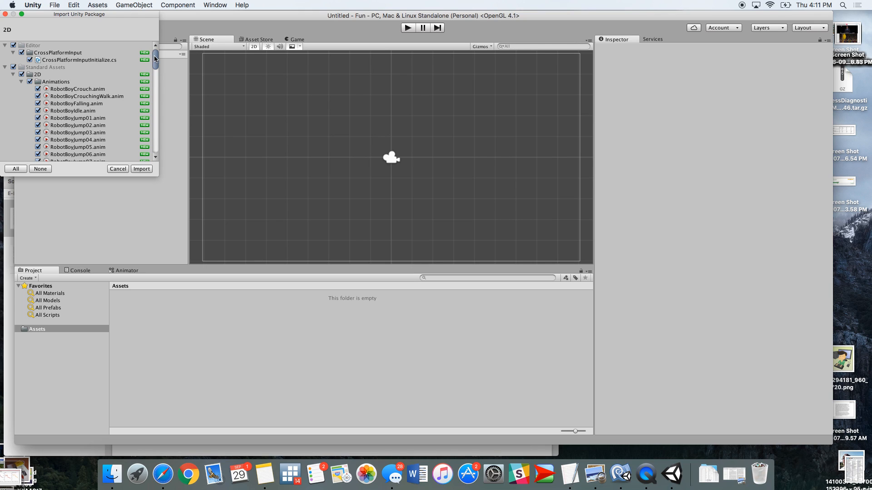
left_click(143, 171)
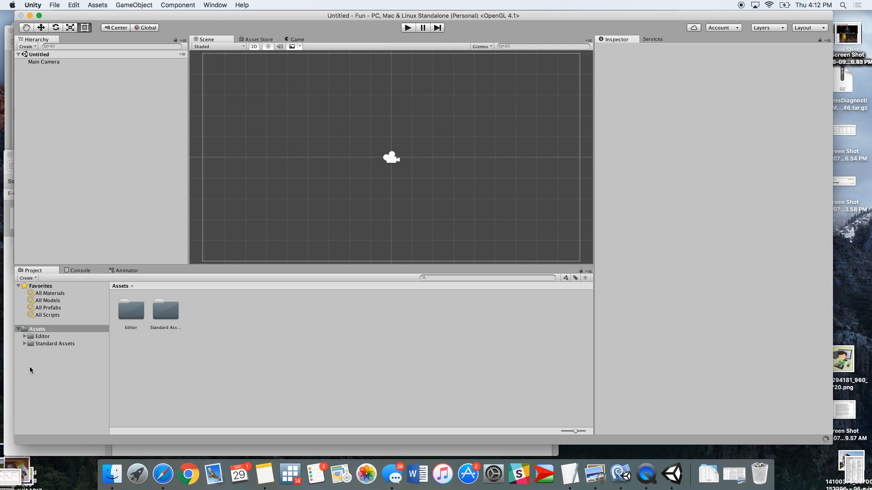
Place a Platform16x01 prefab and a CharacterRobotBoy prefab from the 2D Prefabs folder into the scene, robot above platform
left_click(24, 344)
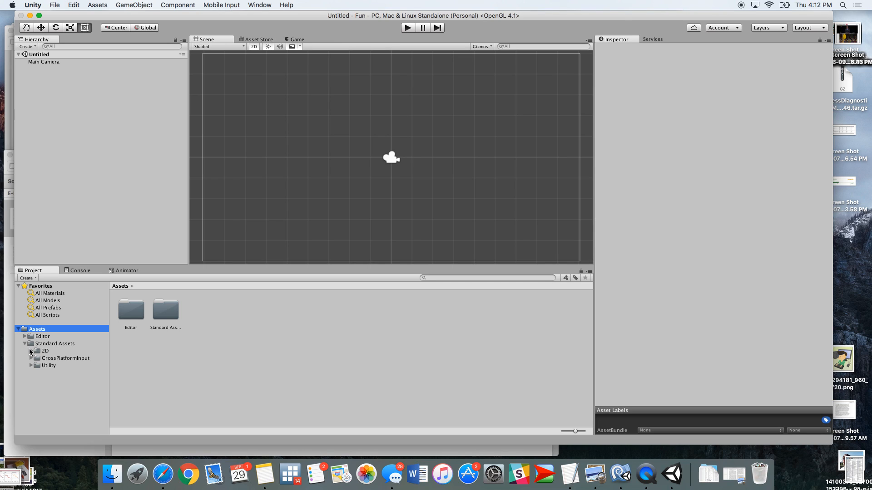
left_click(30, 350)
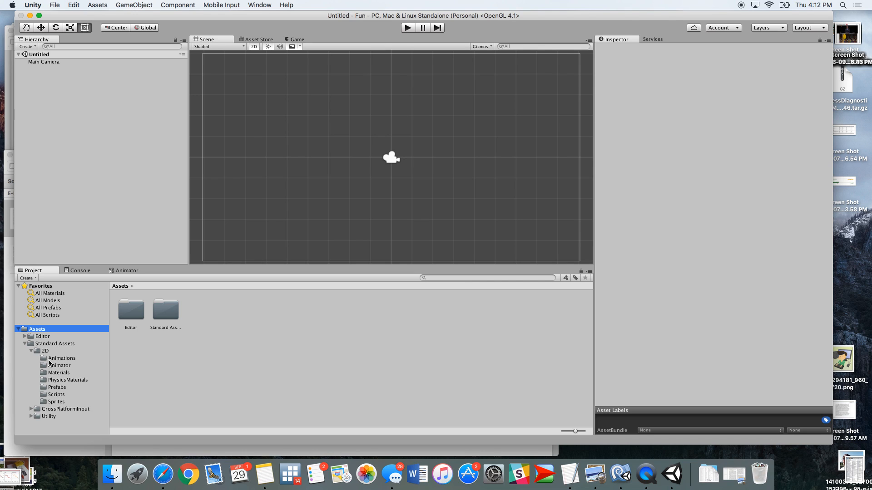
left_click(46, 387)
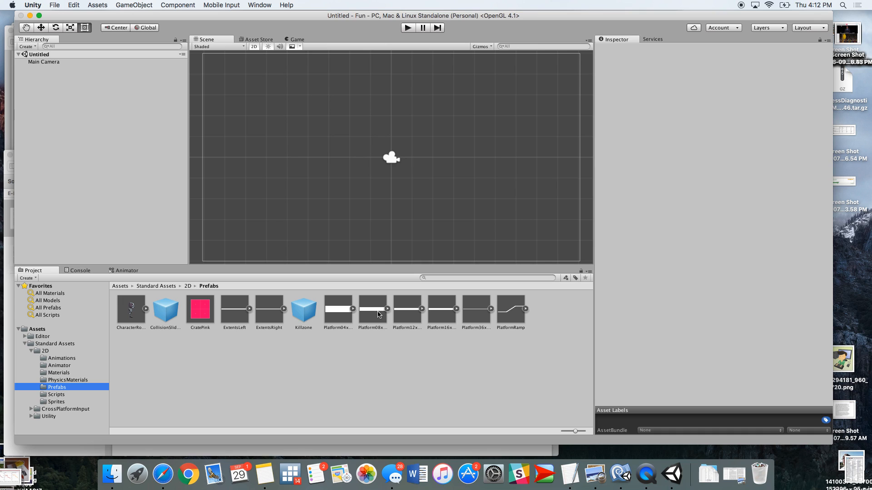
left_click_drag(442, 309, 290, 183)
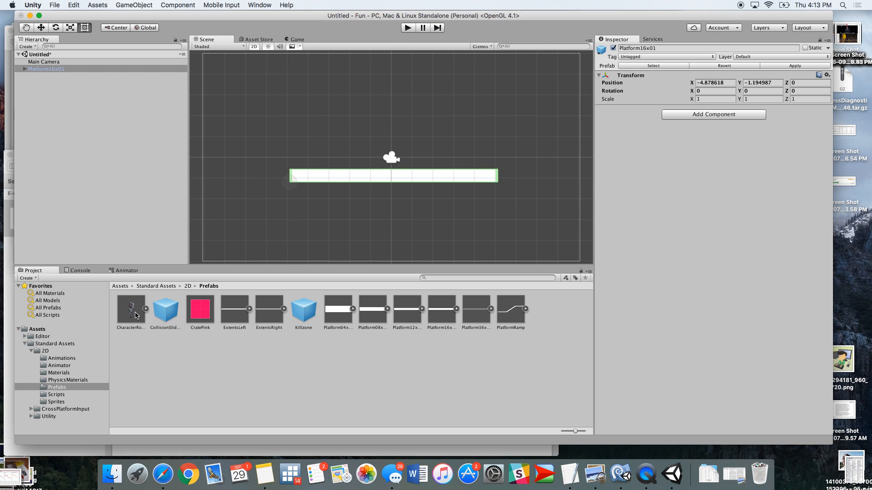
left_click_drag(200, 237, 365, 80)
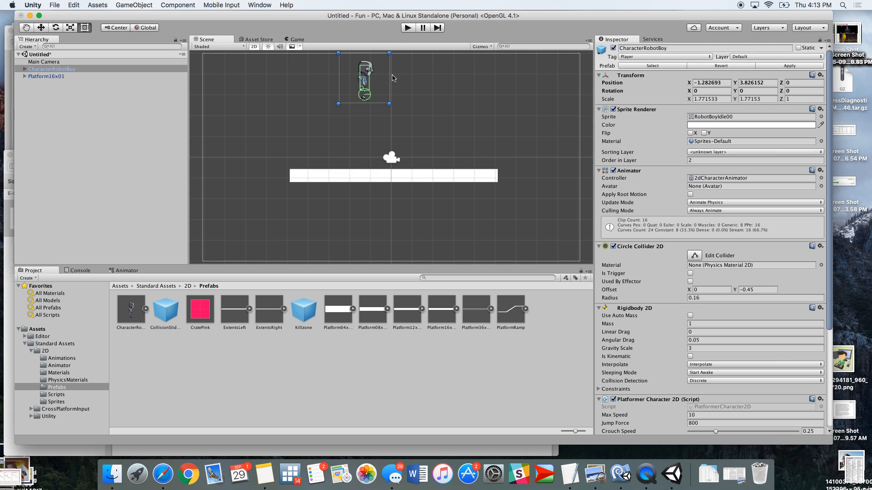
Play-test the scene, running the robot left and right and jumping, then stop play mode
left_click(409, 28)
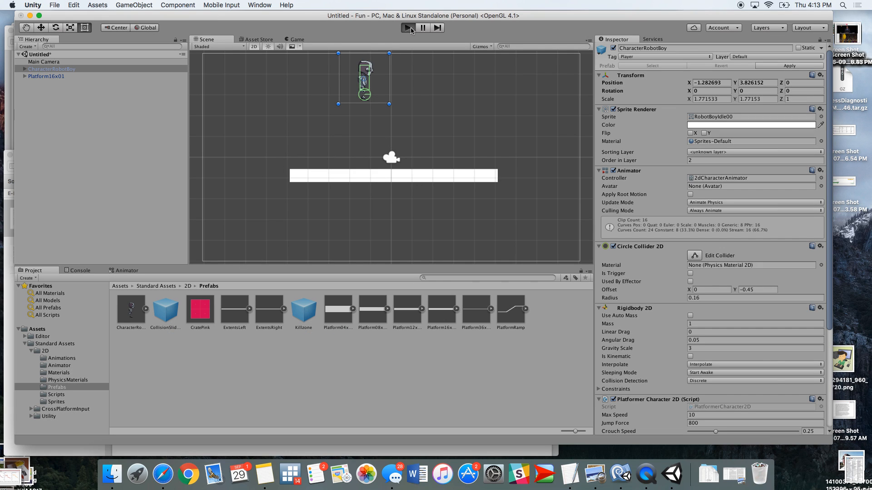
key("Left")
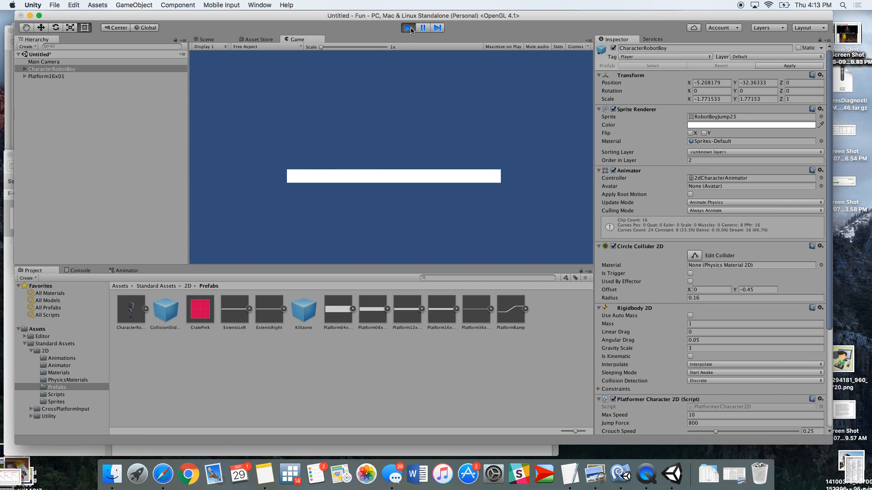
left_click(410, 28)
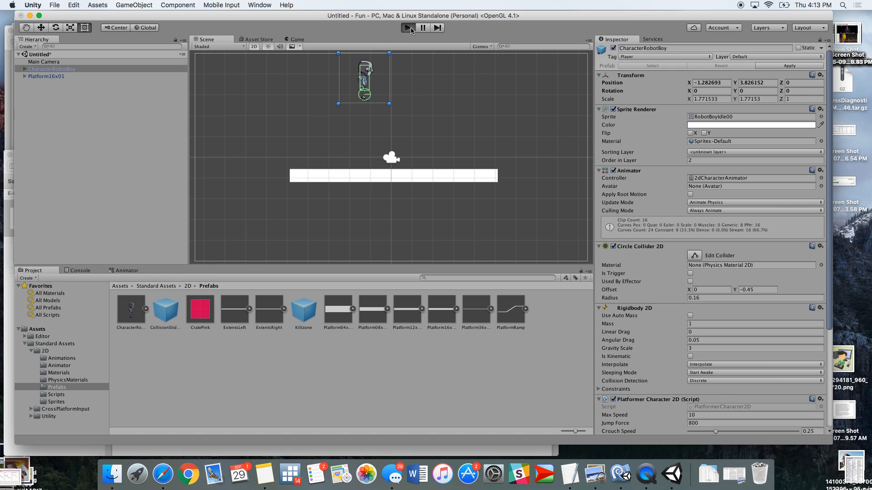
left_click(410, 28)
key("Right")
key("Left")
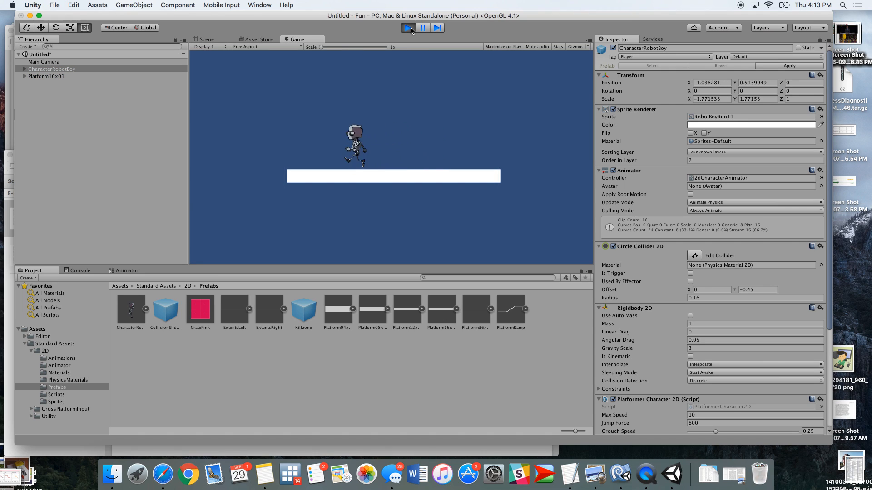
key("Right")
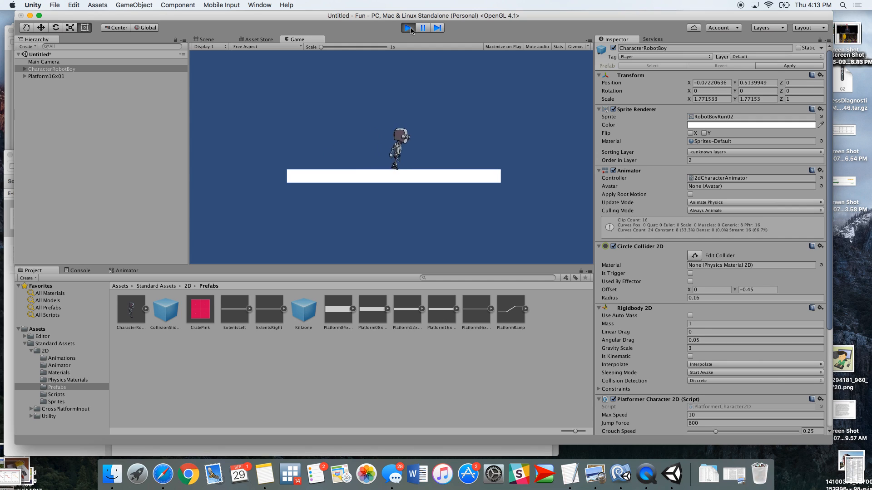
key("Left")
key("space")
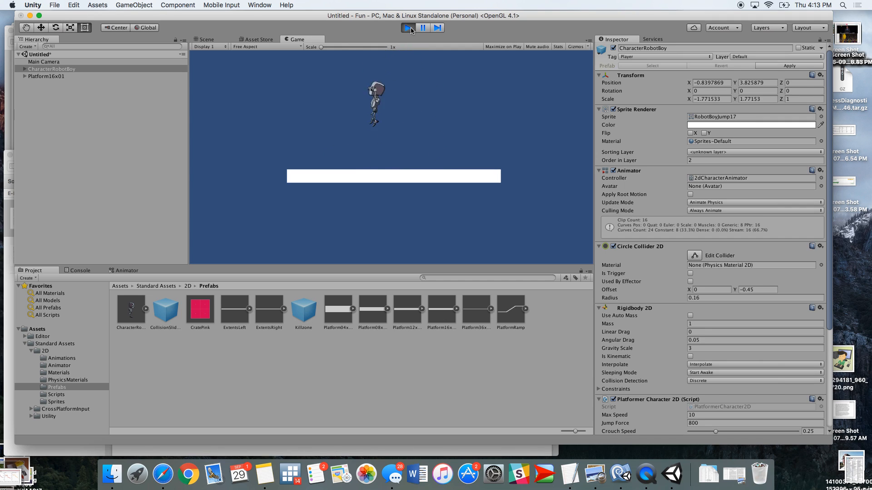
left_click(410, 28)
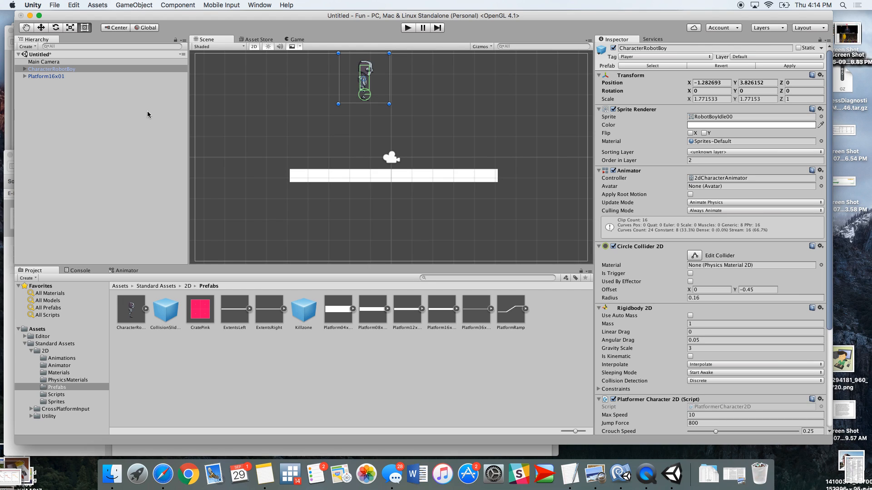
Make the Main Camera a child of CharacterRobotBoy in the hierarchy
left_click(54, 62)
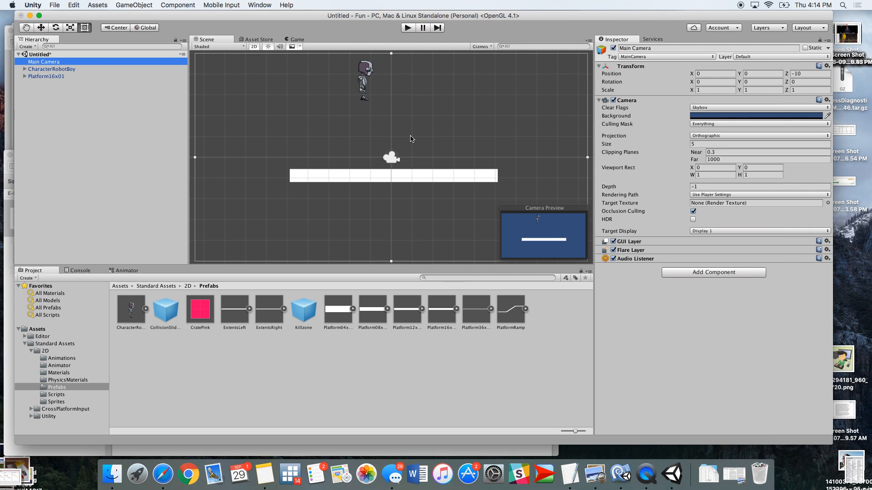
scroll(410, 139, "down", 5)
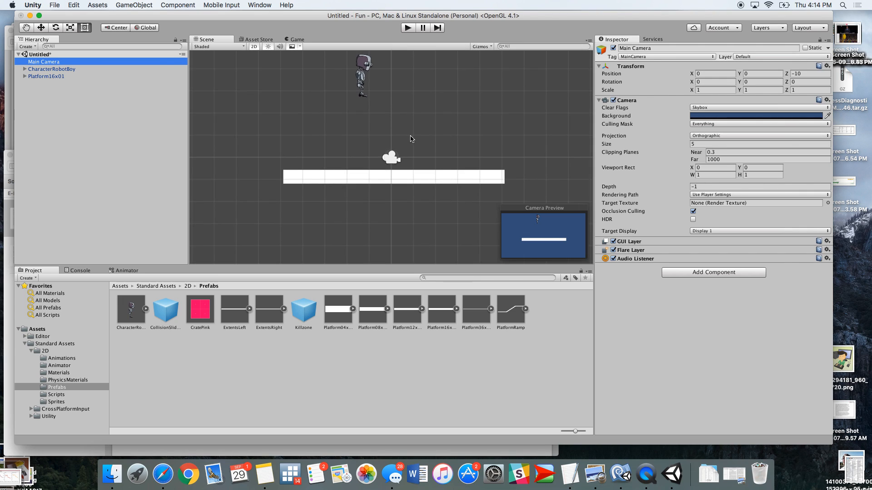
scroll(410, 139, "down", 8)
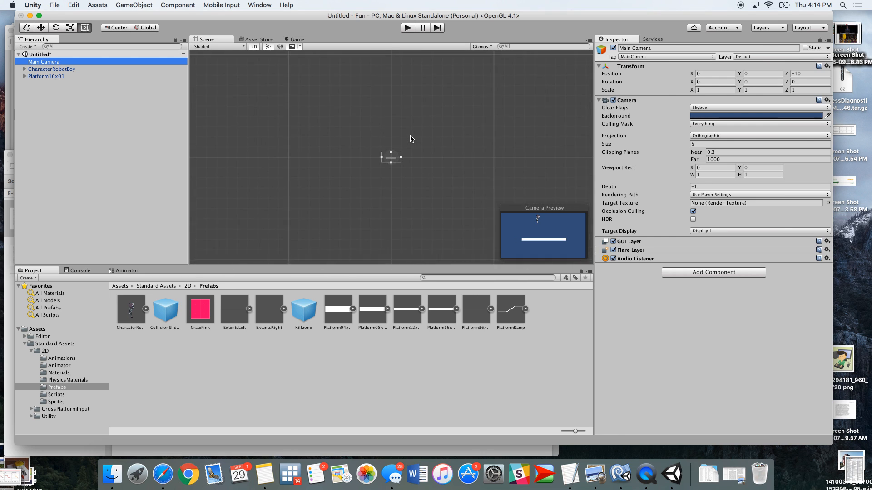
scroll(410, 139, "up", 8)
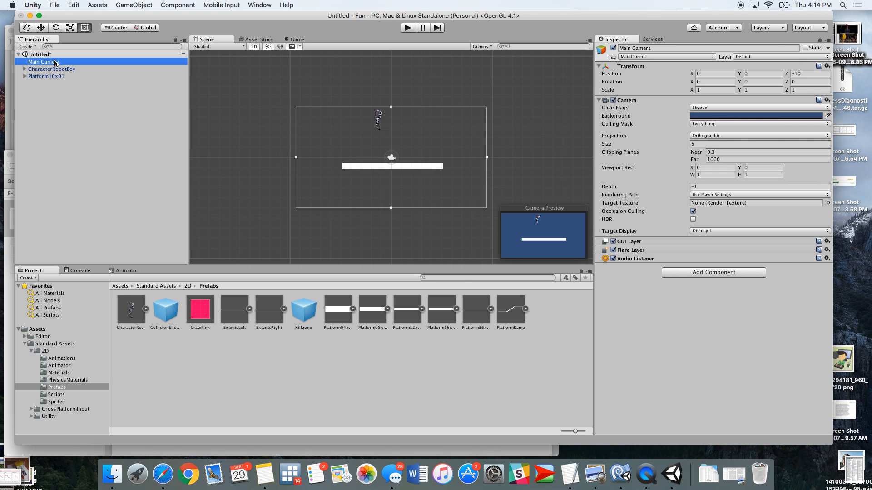
mouse_move(55, 63)
left_mouse_down()
mouse_move(49, 75)
mouse_move(48, 64)
left_mouse_up()
left_click_drag(51, 64, 49, 71)
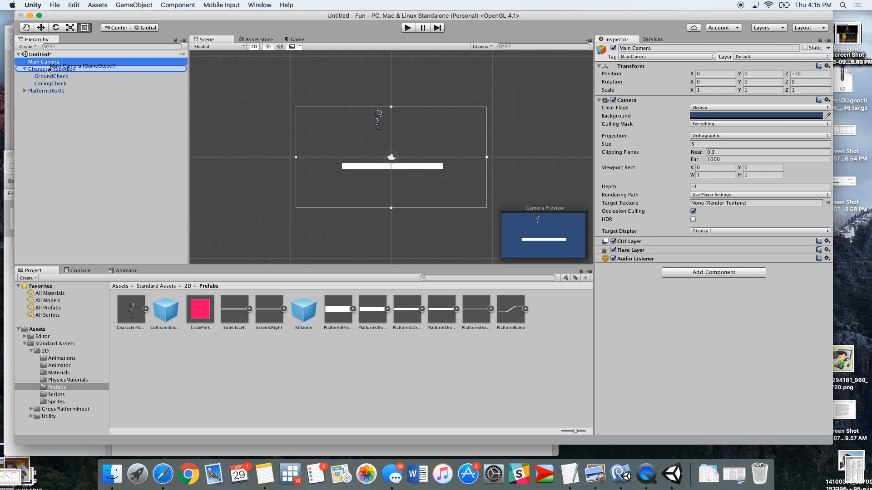
left_click_drag(50, 70, 51, 70)
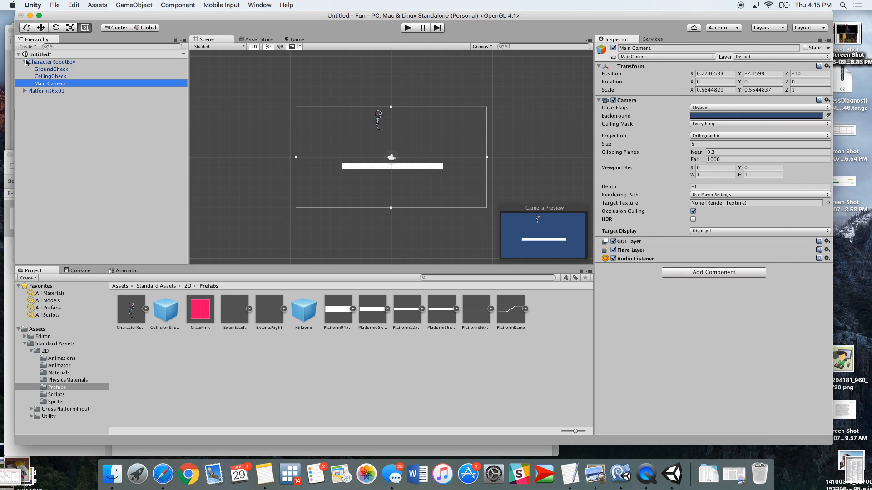
Move the Main Camera back out to the top level of the hierarchy
mouse_move(54, 85)
left_mouse_down()
mouse_move(52, 60)
mouse_move(50, 101)
mouse_move(44, 85)
left_mouse_up()
left_click(47, 64)
left_click(45, 85)
left_click_drag(46, 85, 31, 95)
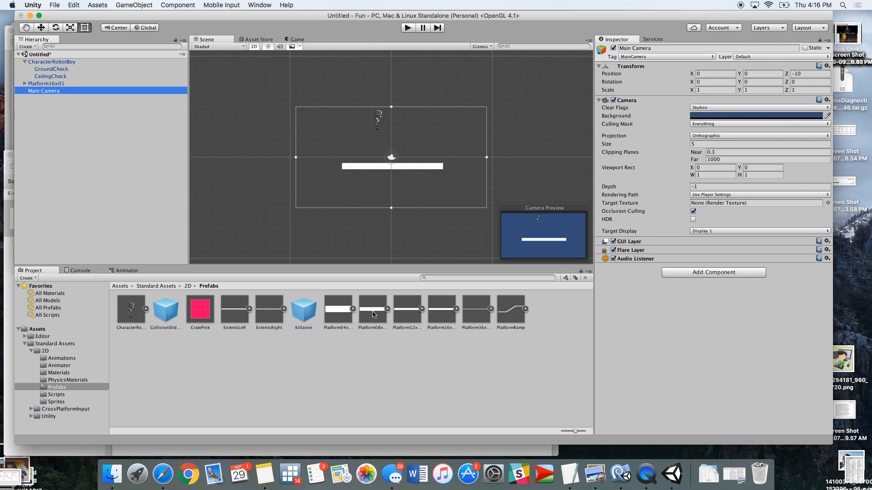
Parent the Main Camera under CharacterRobotBoy again so the camera follows the robot
left_click_drag(594, 310, 777, 325)
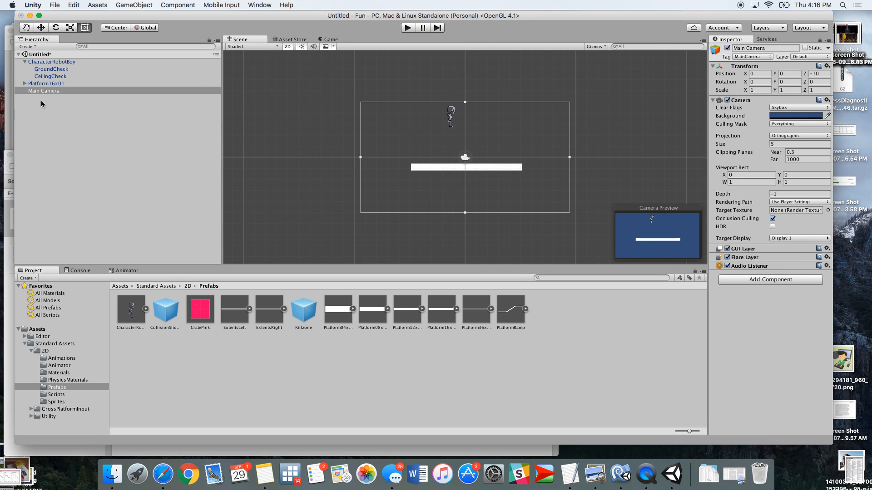
left_click_drag(47, 91, 37, 113)
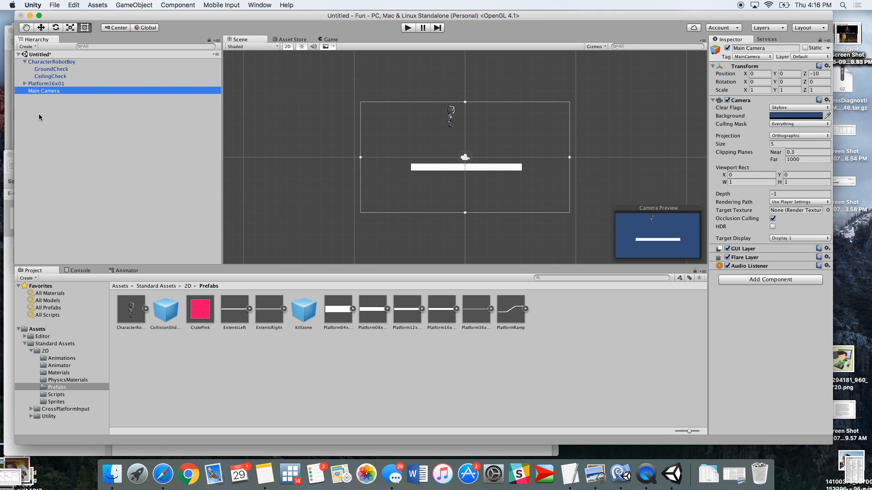
left_click(36, 62)
left_click_drag(36, 94, 43, 63)
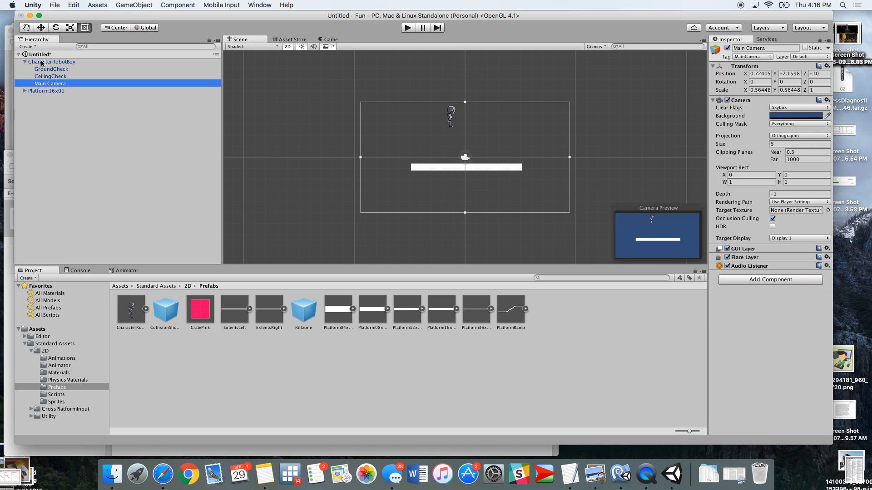
Play-test the scene, running the robot left and right and jumping, then stop play mode
left_click(407, 28)
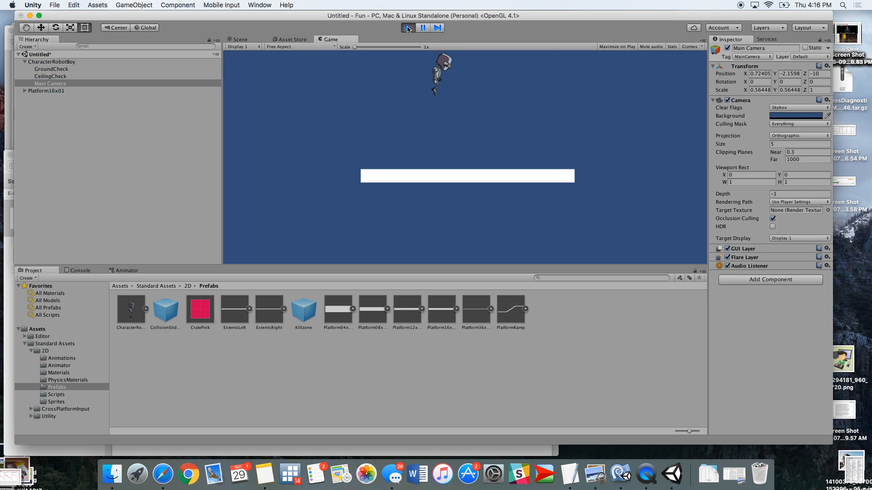
key("Left")
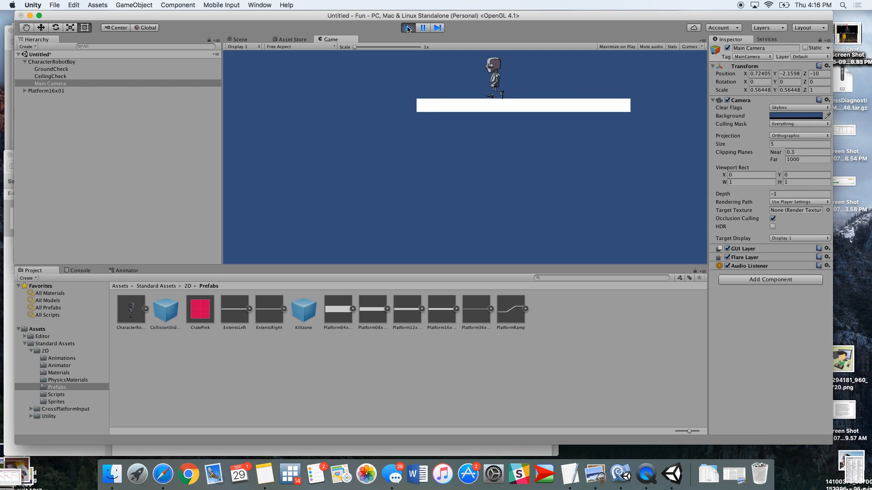
key("space")
key("space")
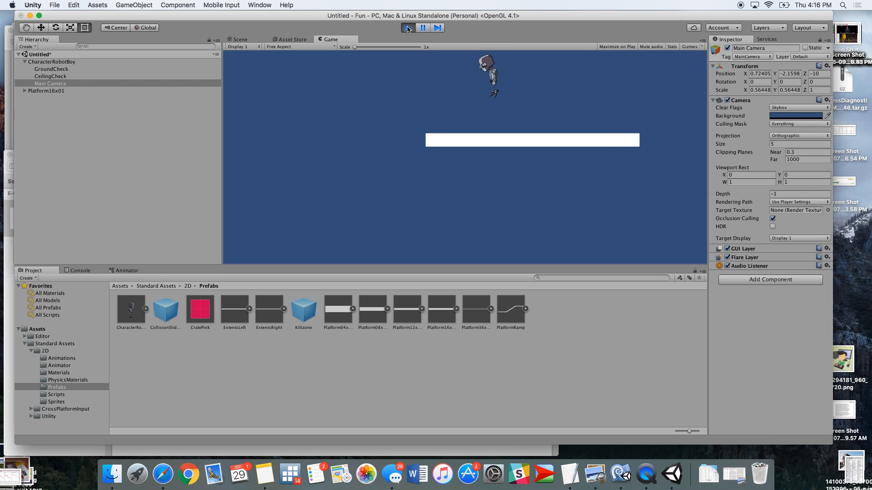
key("Right")
key("space")
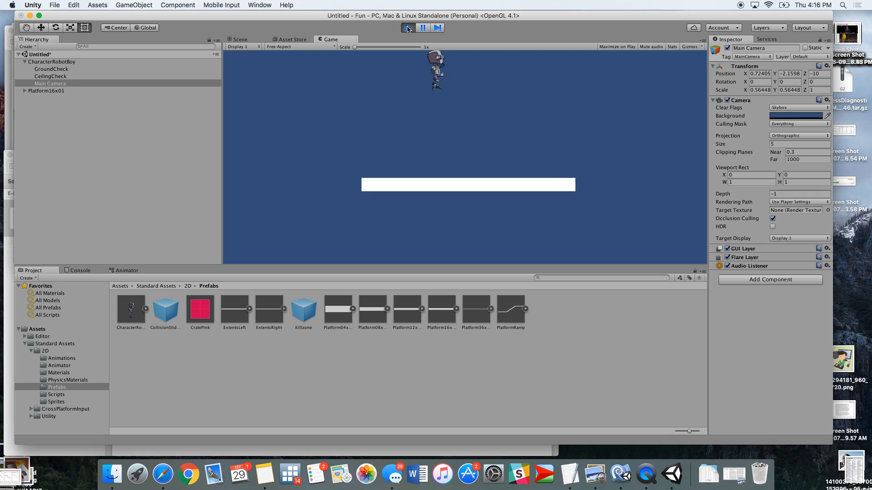
key("Left")
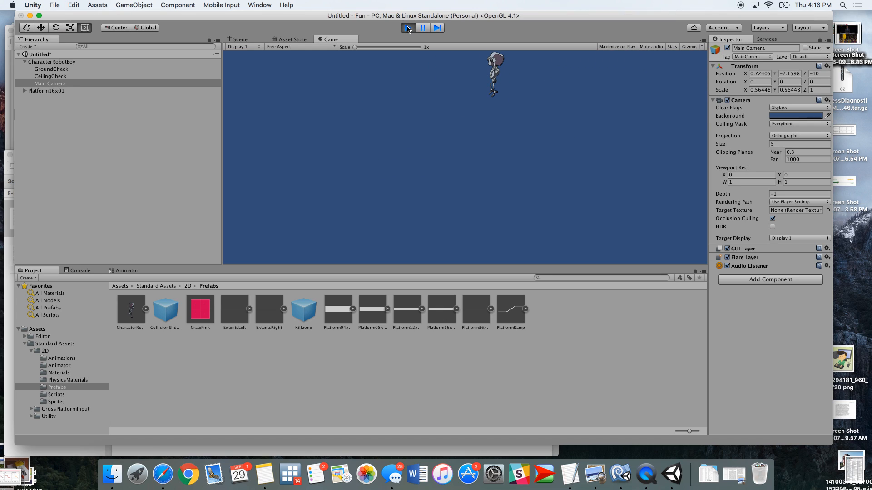
left_click(407, 28)
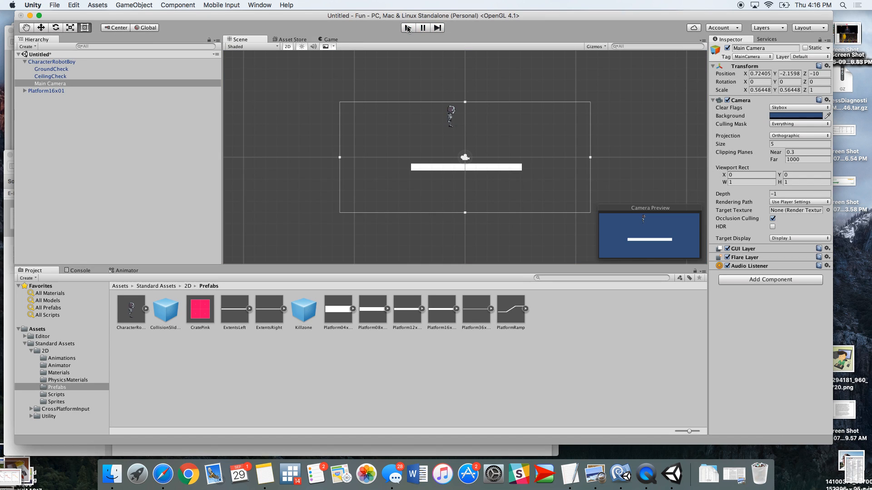
Add a Platform12x01 prefab above and left of the robot, then briefly play-test the scene
left_click_drag(407, 311, 347, 136)
left_click(408, 28)
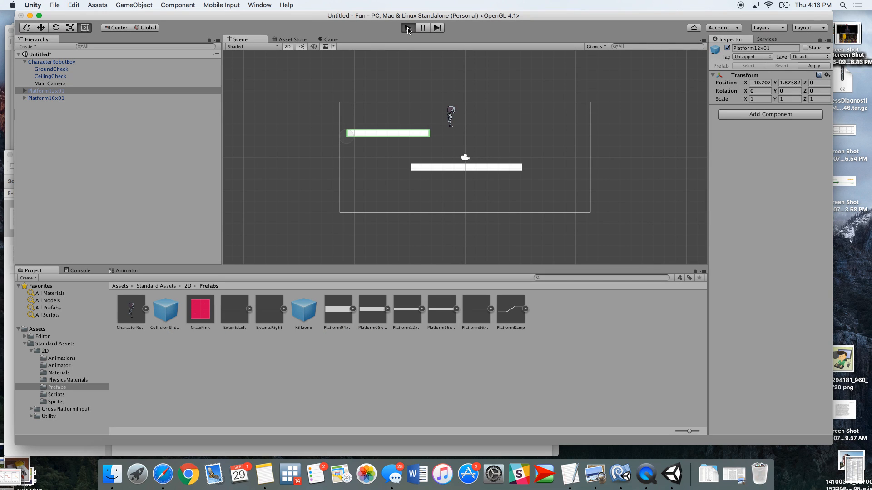
key("space")
key("Left")
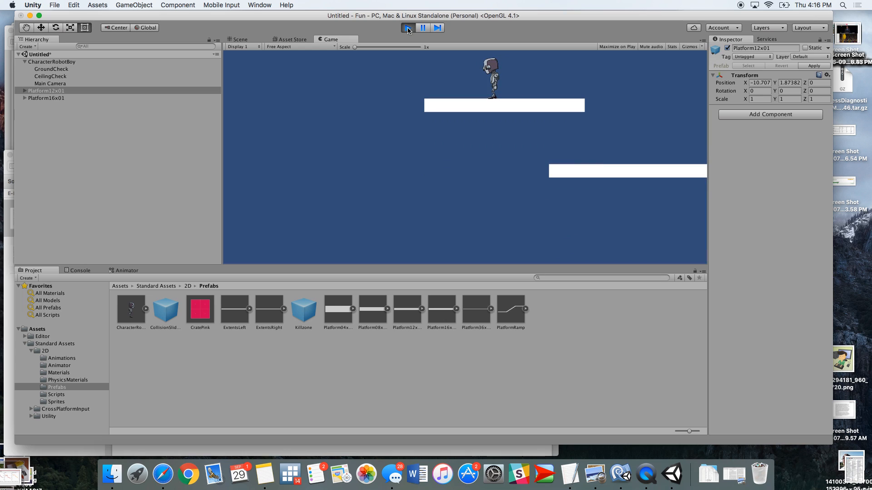
left_click(408, 28)
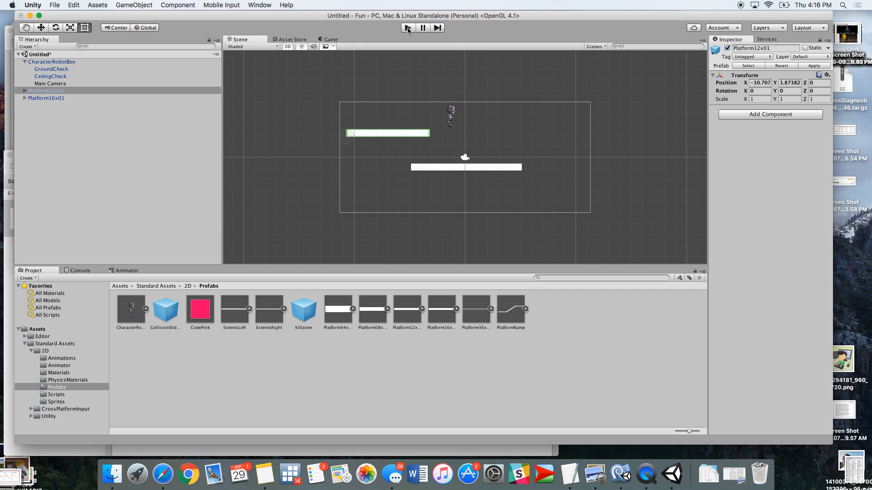
Inspect the Platform16x01's child objects and its Collider, then select the Main Camera
left_click(448, 168)
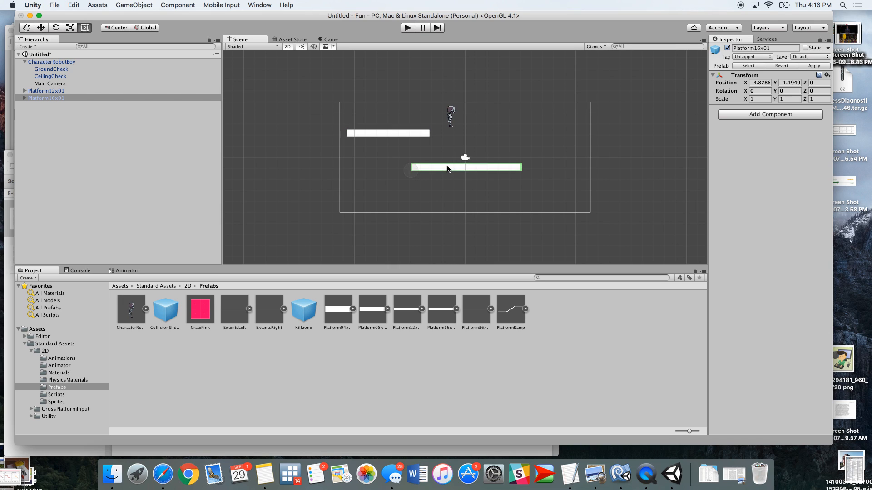
left_click(23, 98)
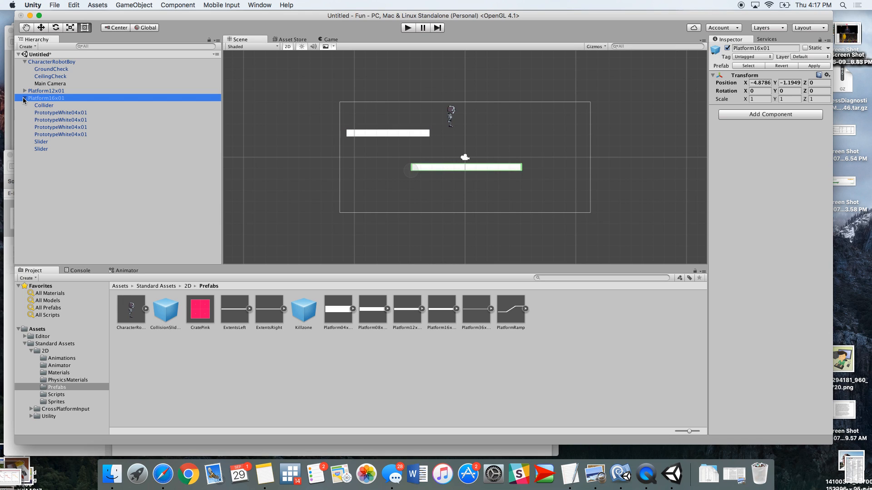
left_click(46, 106)
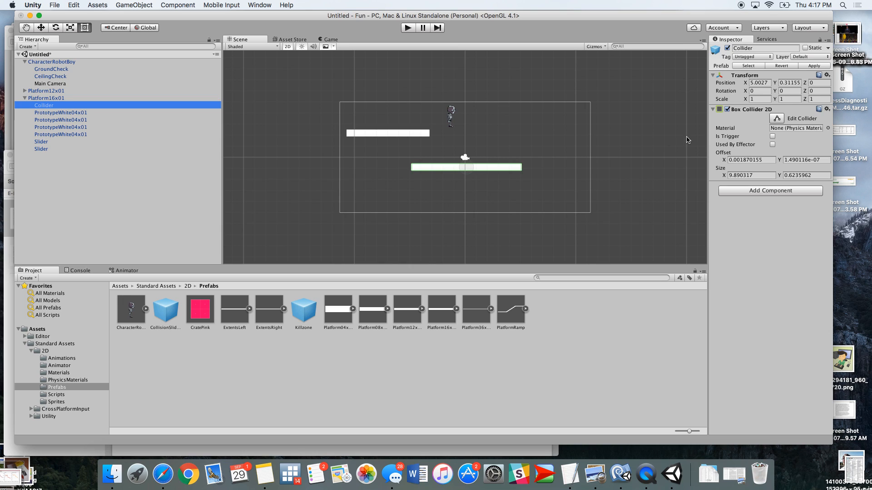
left_click(53, 84)
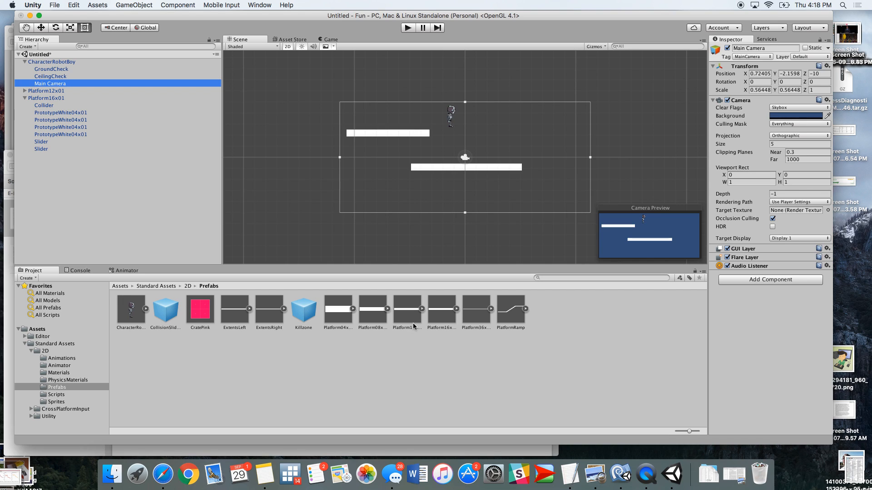
Add a second Platform12x01 further up-left and move it to about X -19.2, Y 3.3
left_click_drag(411, 319, 265, 120)
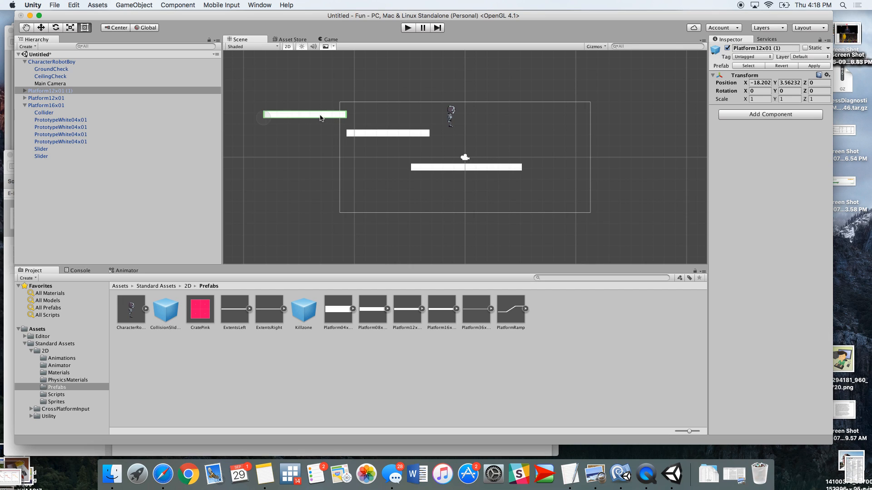
left_click(342, 109)
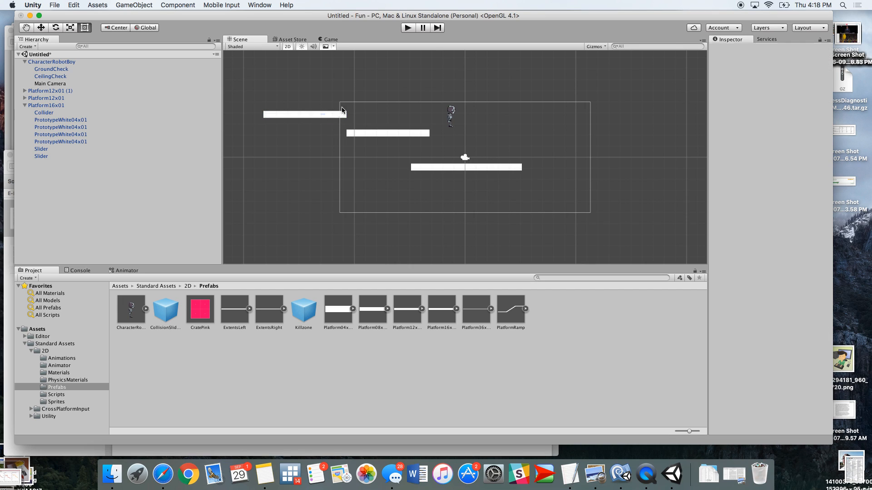
left_click(294, 114)
left_click(42, 28)
mouse_move(313, 112)
left_mouse_down()
mouse_move(376, 99)
mouse_move(346, 89)
mouse_move(323, 116)
left_mouse_up()
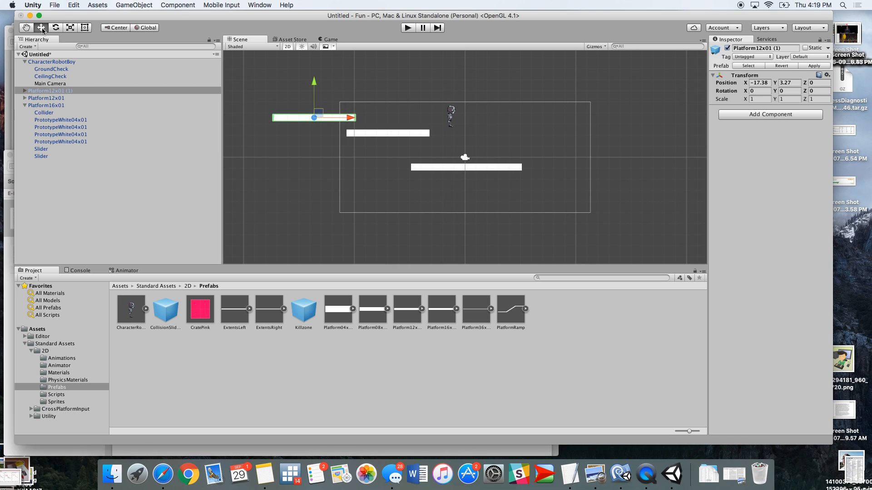
left_click_drag(350, 118, 325, 116)
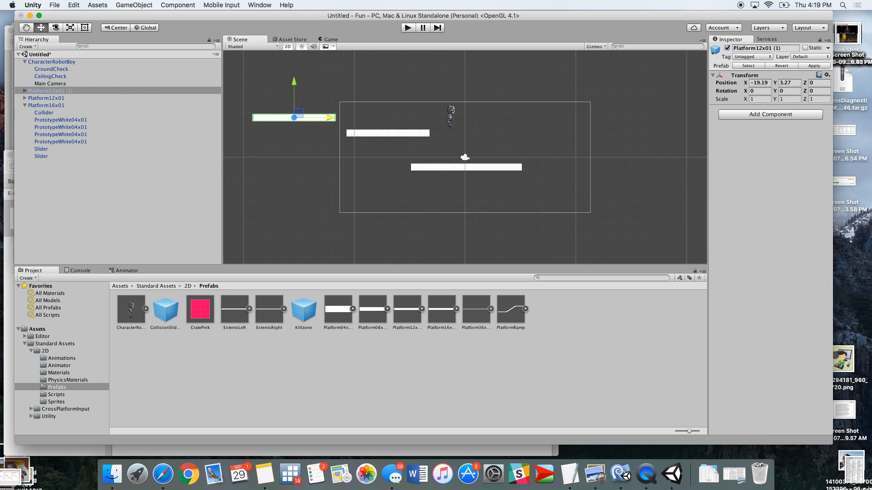
Place a Platform04x01 prefab above the robot at about X 0, Y 5.4
left_click(55, 28)
left_click(85, 27)
left_click(41, 28)
left_click_drag(338, 311, 478, 94)
Play-test the scene, moving and jumping the robot across the platforms, then stop play mode
left_click(409, 27)
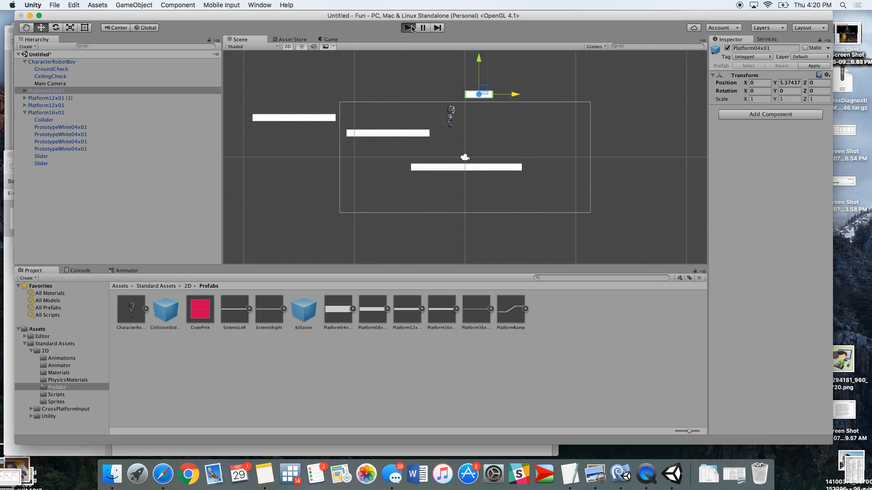
key("space")
key("Left")
key("Right")
key("space")
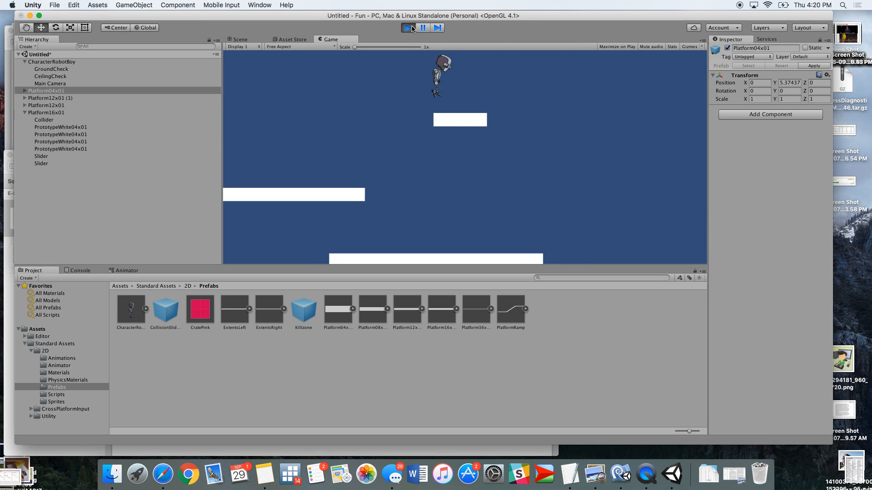
key("Left")
key("space")
key("space")
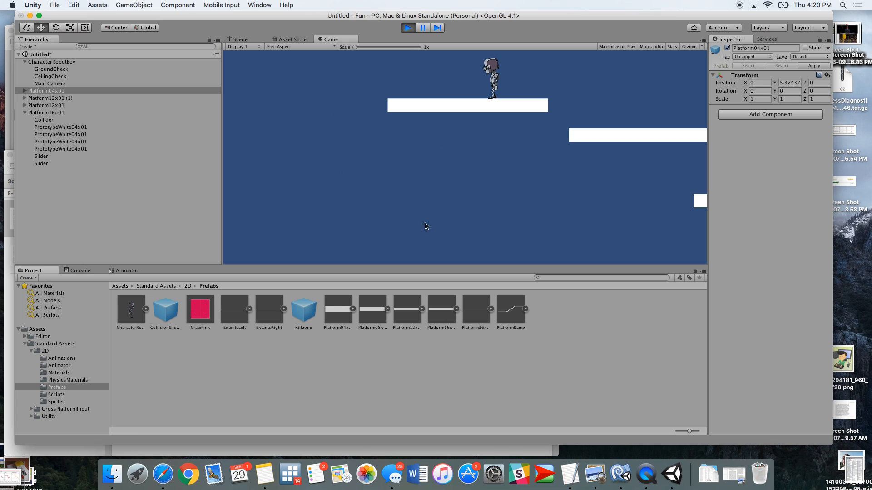
left_click(408, 28)
Place a third Platform12x01 high on the right at about X 3.6, Y 7.5 and briefly play-test
left_click_drag(407, 308, 504, 77)
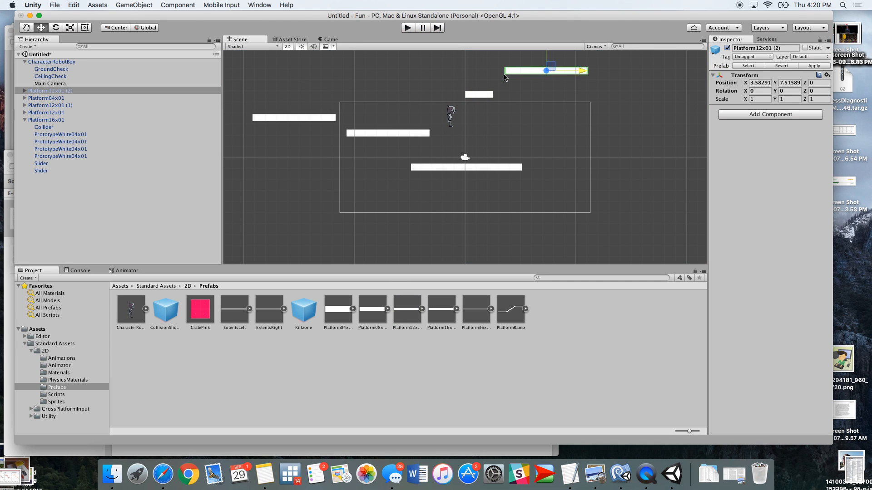
left_click(408, 27)
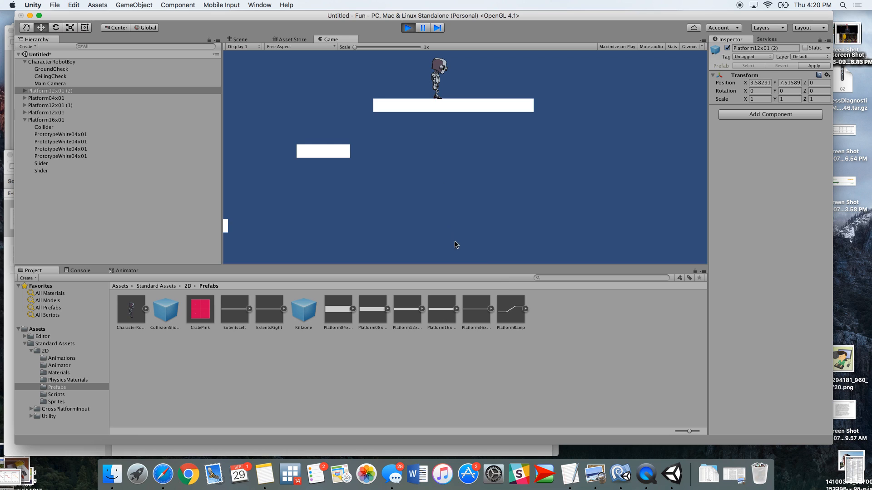
left_click_drag(511, 309, 580, 136)
left_click(408, 28)
Place a PlatformRamp prefab right of the main platform at about X 9.9, Y 2.4 and inspect its children
left_click_drag(507, 310, 574, 133)
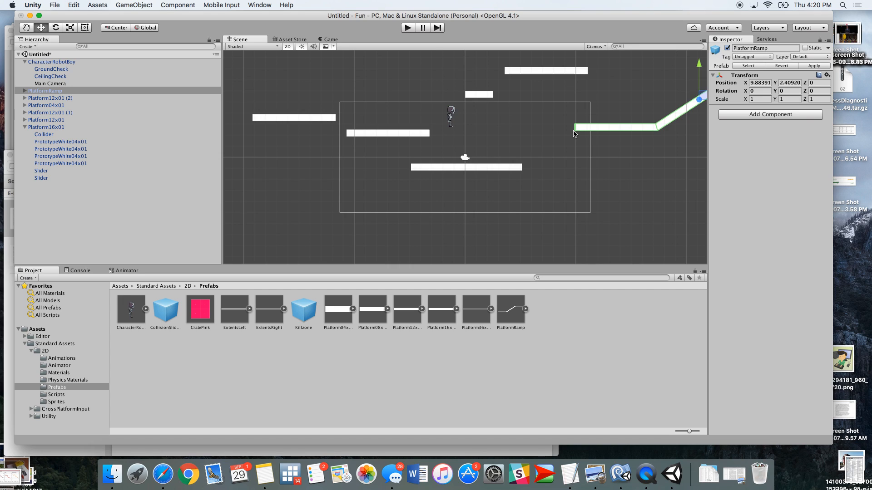
left_click(25, 92)
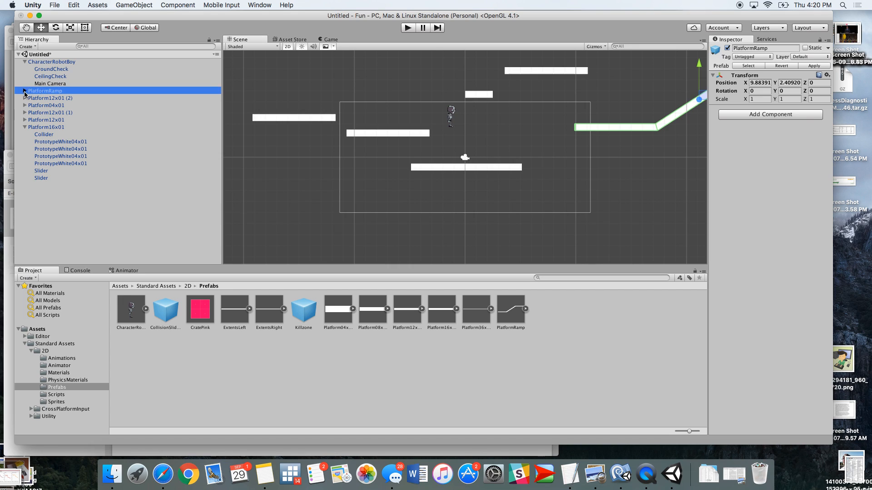
left_click(25, 92)
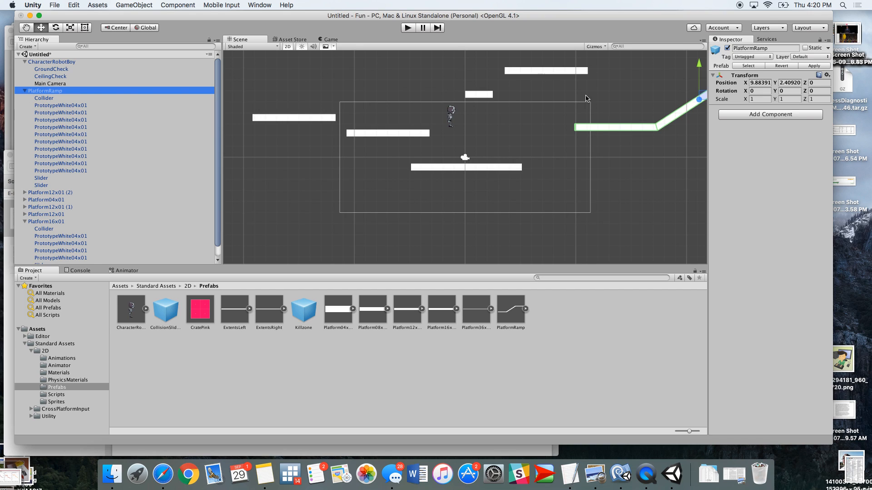
left_click(46, 106)
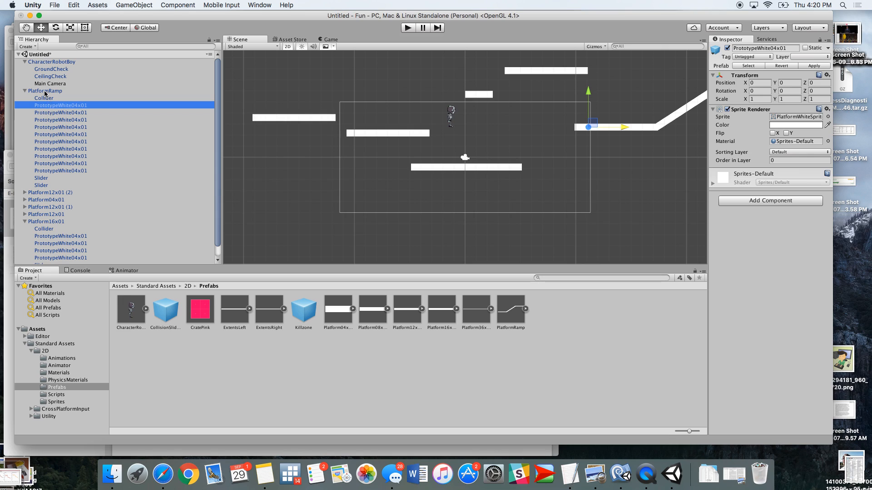
left_click(44, 98)
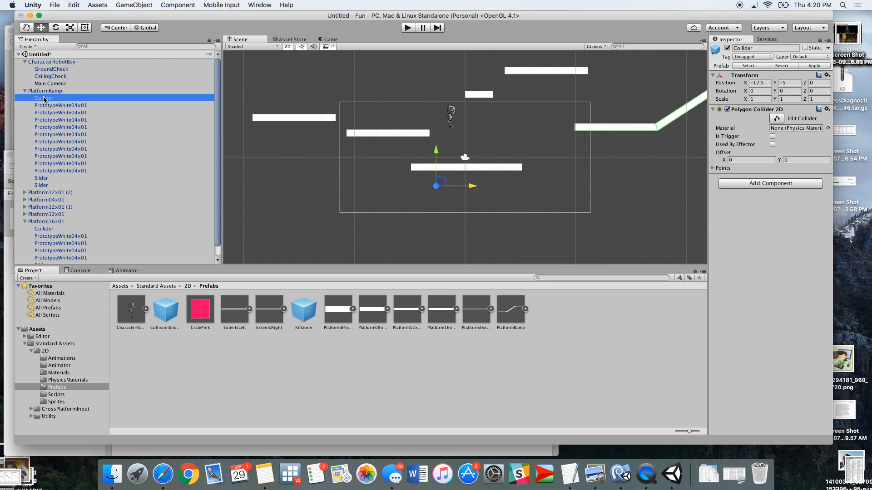
left_click(47, 179)
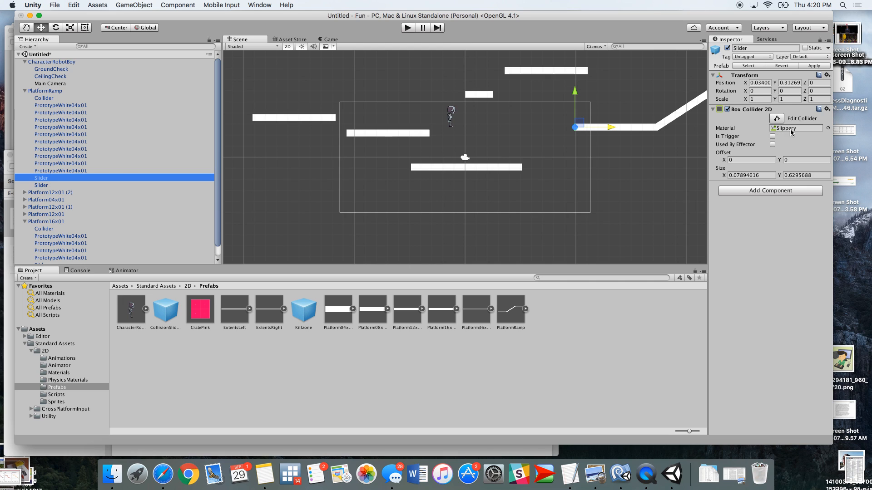
Assign the BouncyBox physics material to the ramp's Slider collider
scroll(570, 125, "down", 5)
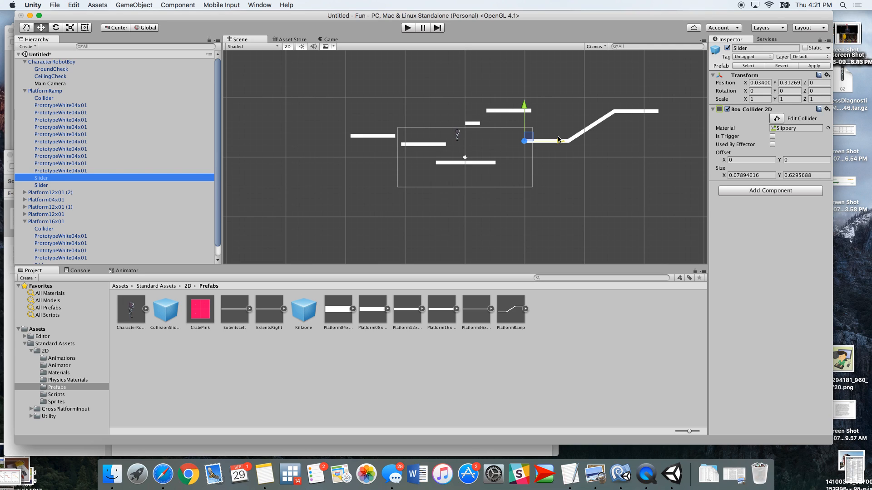
left_click(73, 386)
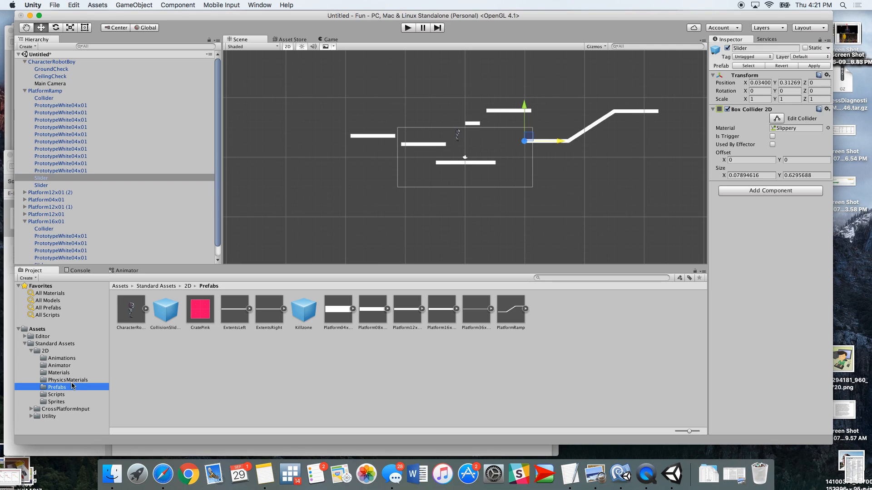
left_click(73, 380)
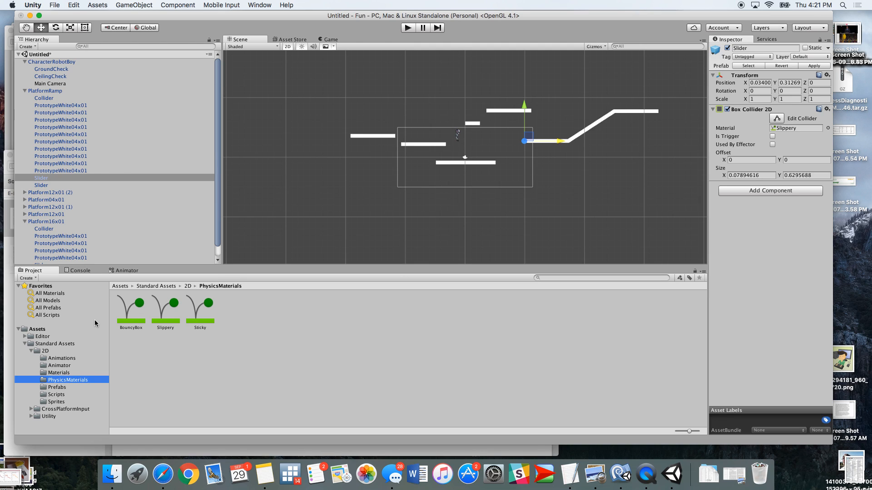
left_click_drag(127, 312, 784, 130)
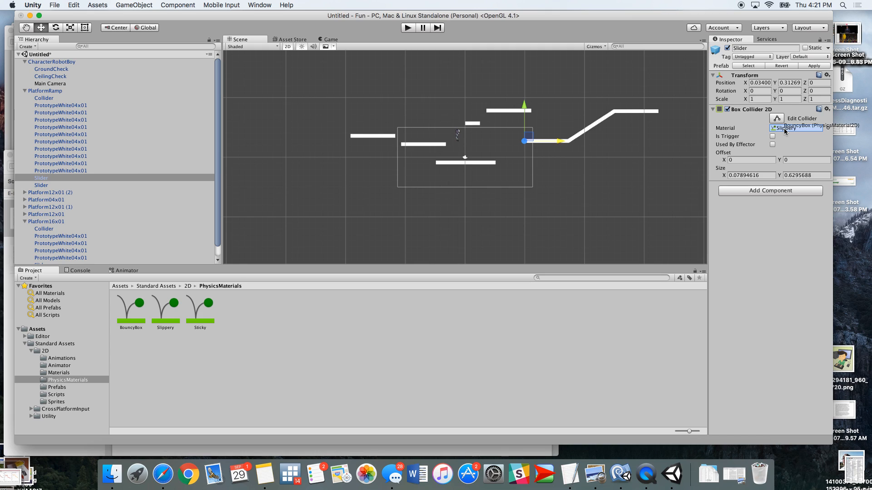
Play-test the scene with the bouncy ramp slider, then stop play mode
left_click_drag(784, 131, 784, 131)
left_click(50, 93)
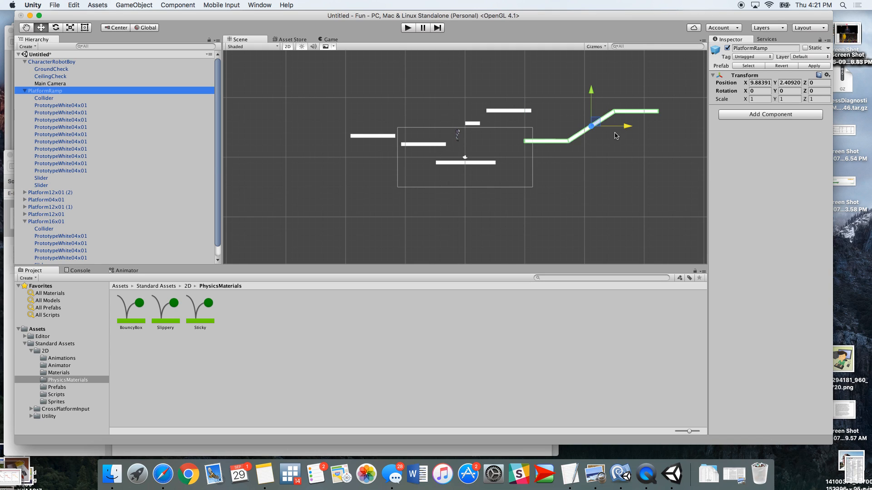
left_click(409, 29)
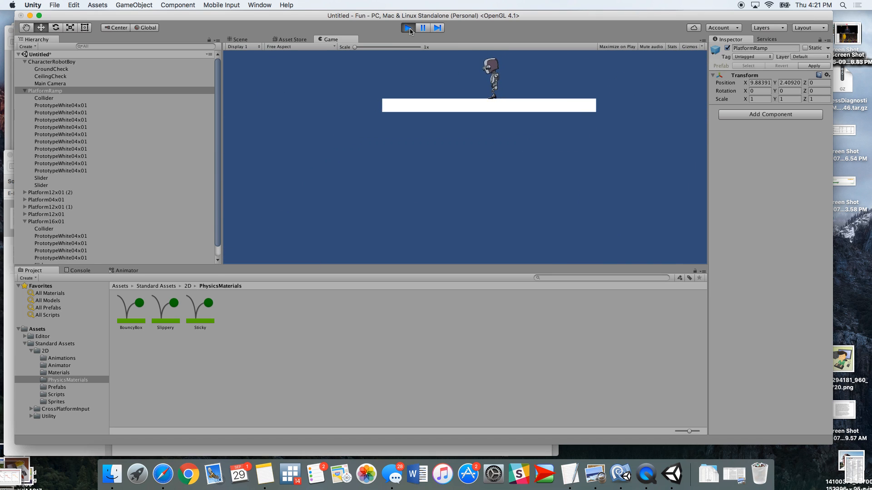
left_click(409, 28)
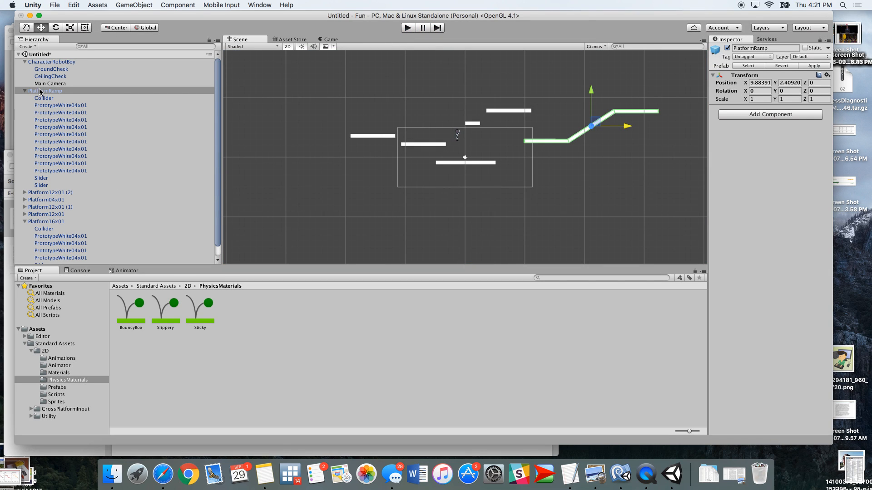
Assign the Slippery physics material to the ramp's Slider collider and play-test the scene
left_click(24, 91)
left_click(25, 91)
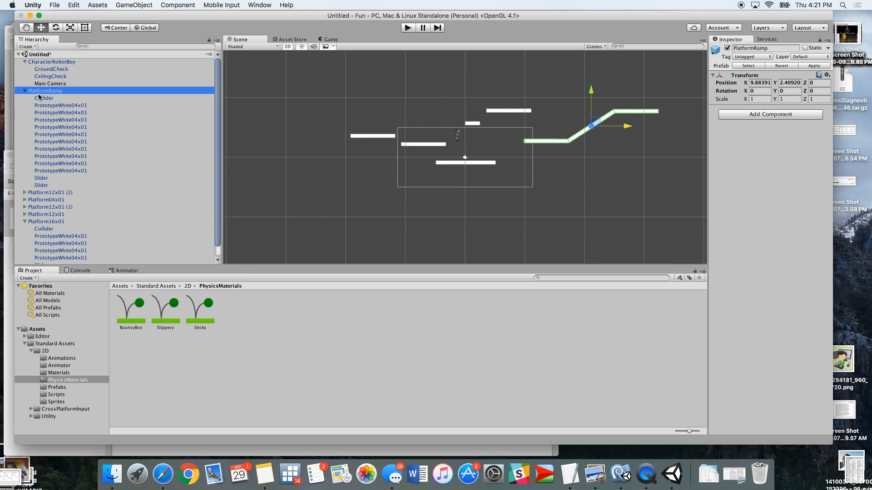
left_click(41, 178)
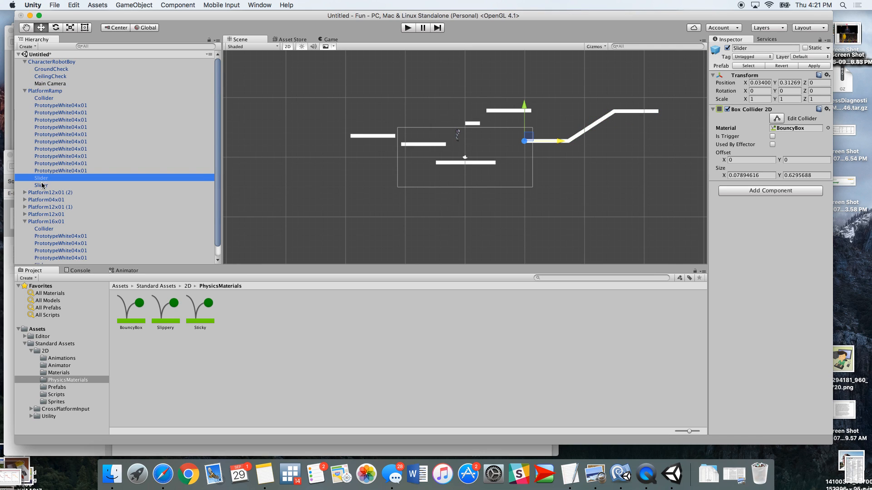
left_click(40, 186)
left_click(41, 178)
left_click_drag(165, 308, 790, 132)
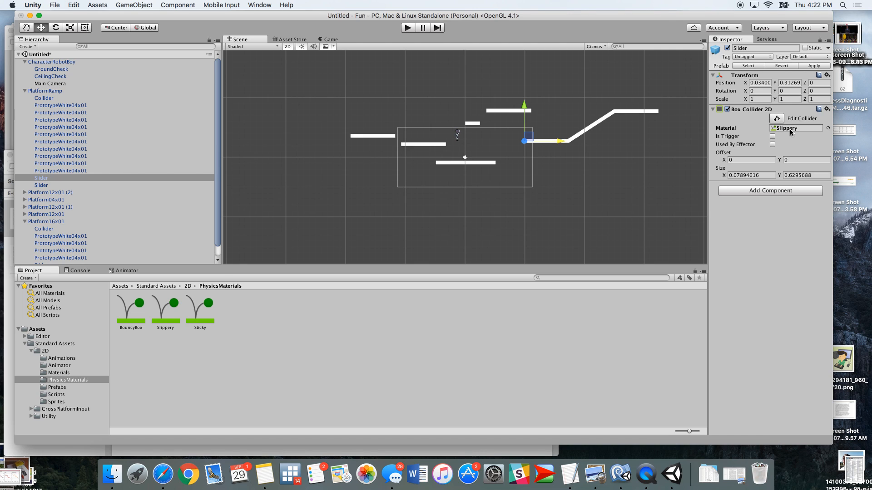
left_click(408, 28)
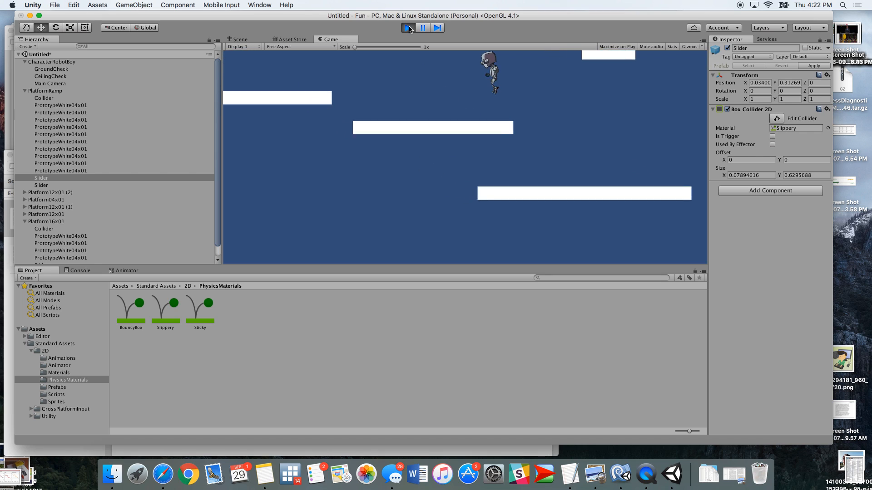
left_click(409, 28)
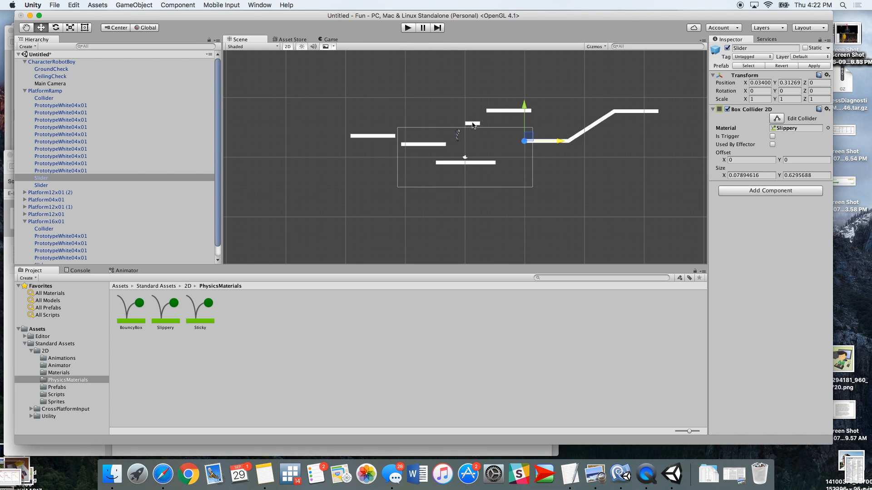
Select the Slider collider of the small Platform04x01 above the robot, zoom in on it and play-test
left_click(472, 123)
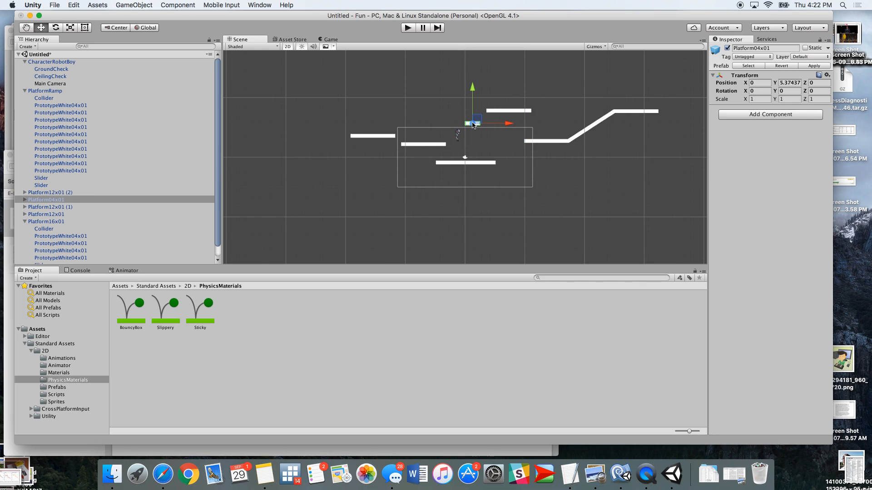
left_click(26, 201)
left_click(50, 229)
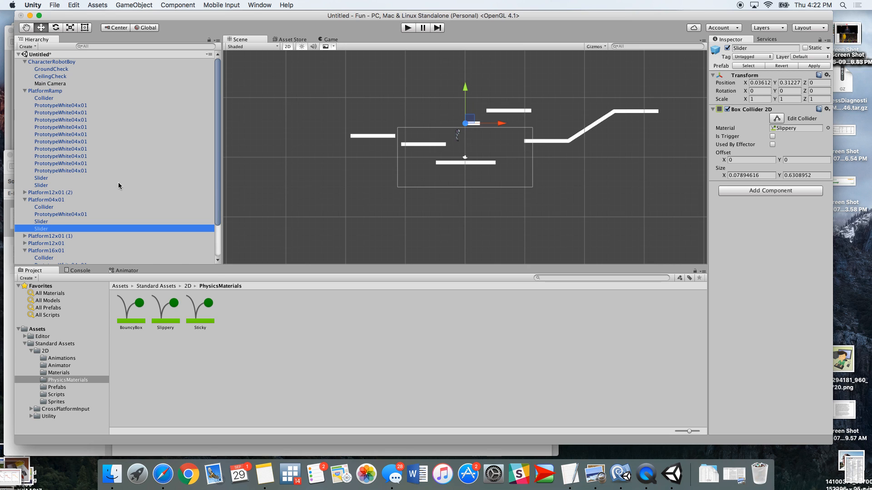
key("f")
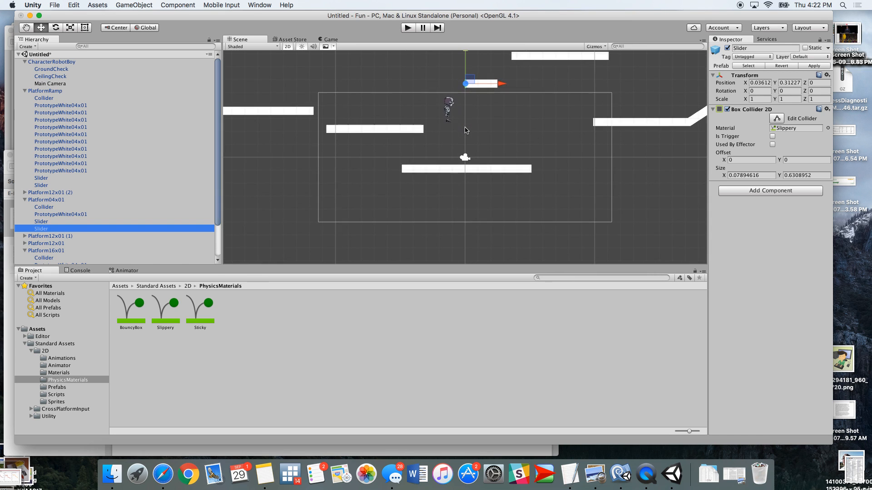
scroll(466, 139, "up", 3)
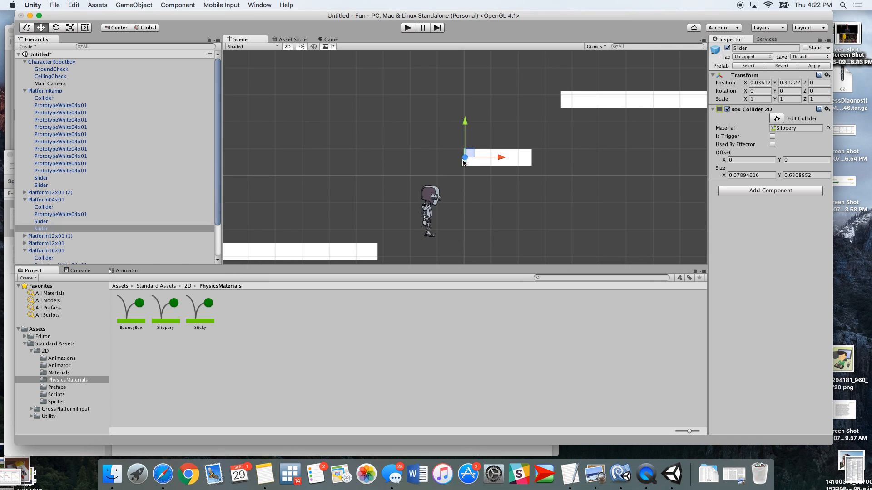
scroll(466, 155, "up", 3)
scroll(466, 155, "up", 2)
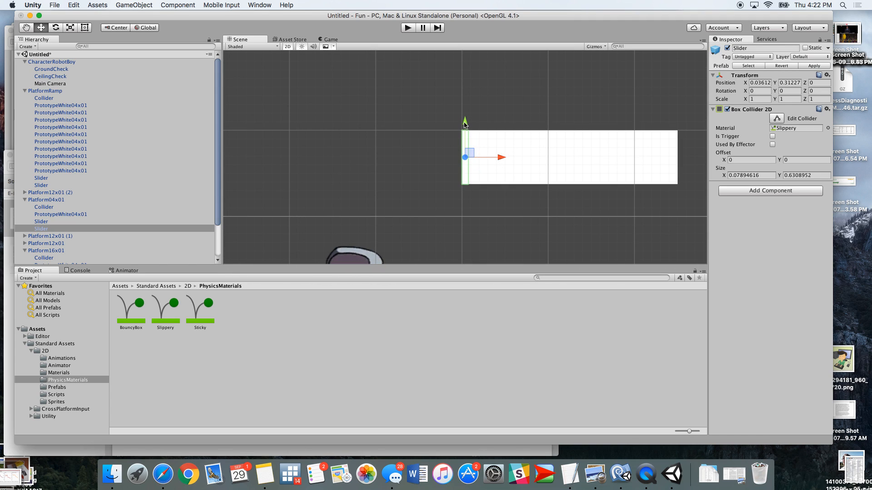
scroll(464, 146, "up", 2)
scroll(464, 138, "up", 2)
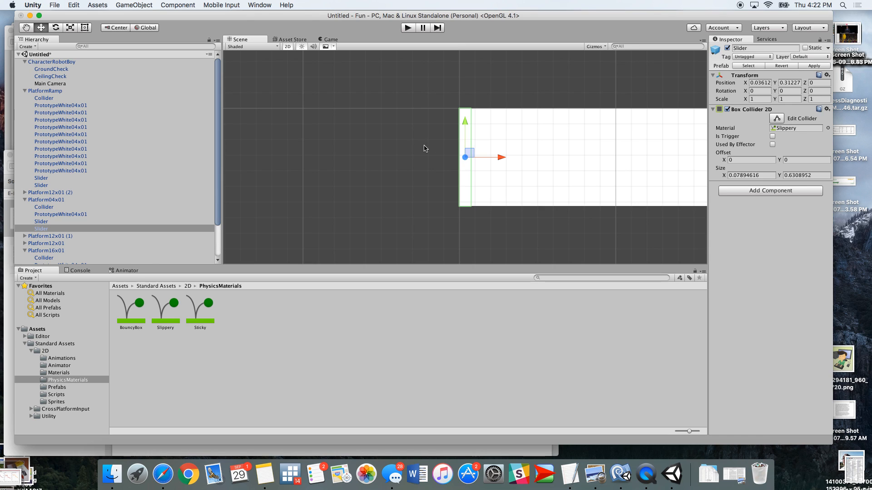
left_click(409, 28)
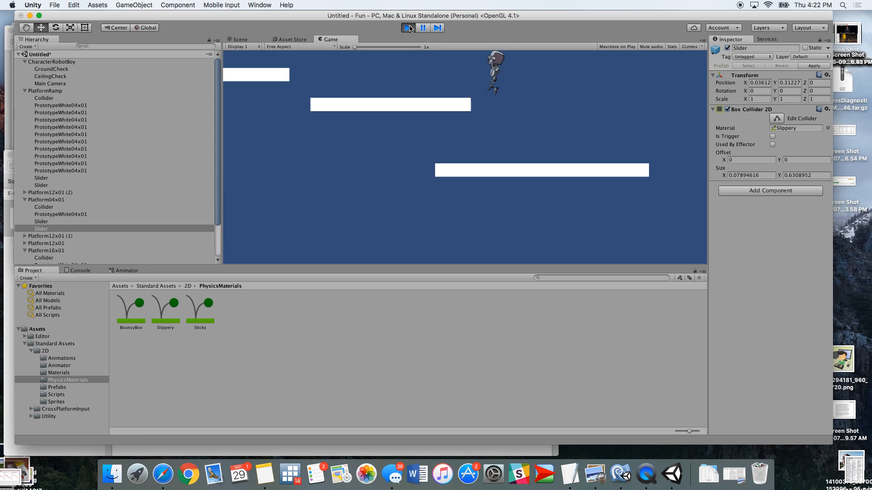
left_click(409, 28)
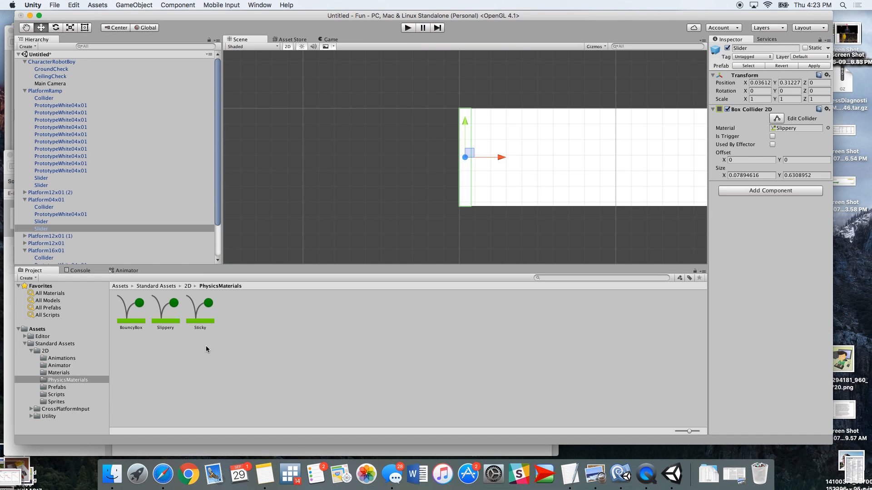
Assign the Sticky physics material to that platform's Slider collider and play-test the scene
left_click_drag(199, 317, 788, 130)
left_click(408, 28)
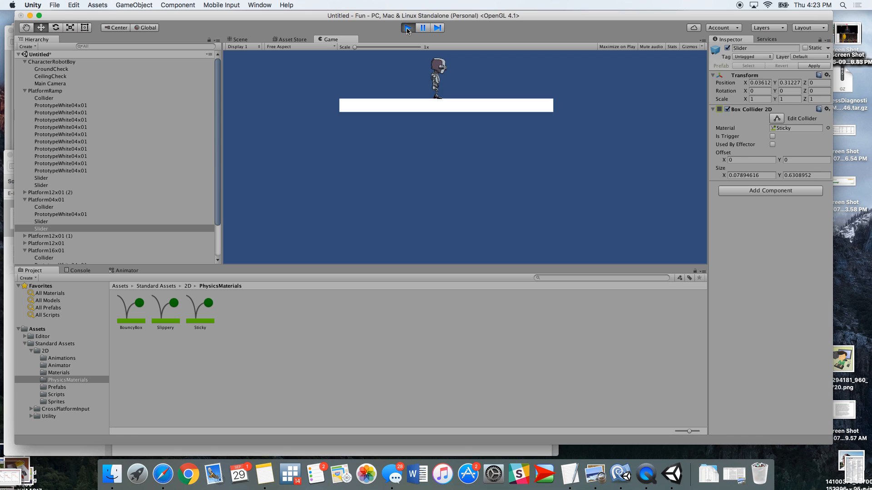
left_click(407, 28)
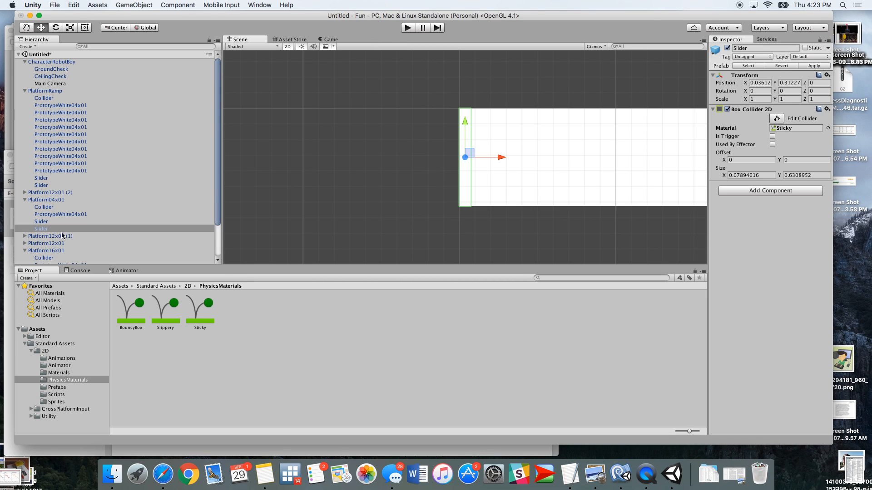
Add a CratePink prefab just right of the robot at about X -0.12, Y 1.6 and play-test
left_click(57, 388)
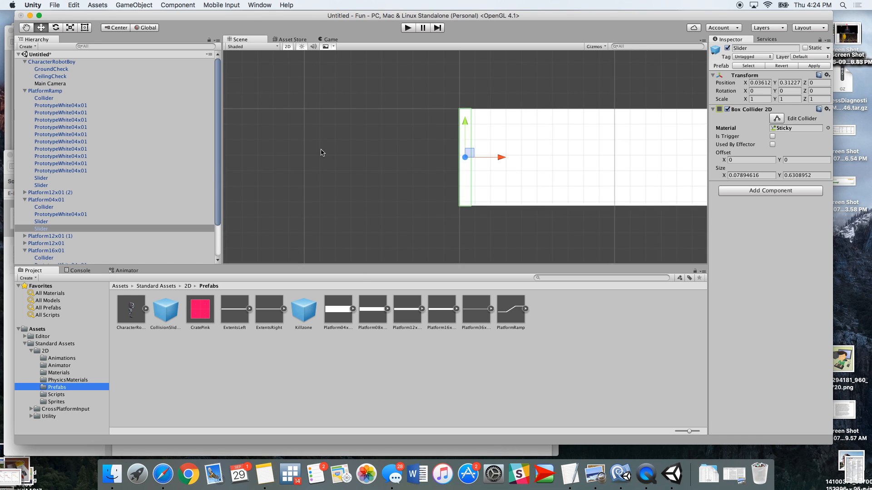
scroll(320, 152, "down", 5)
scroll(321, 152, "down", 3)
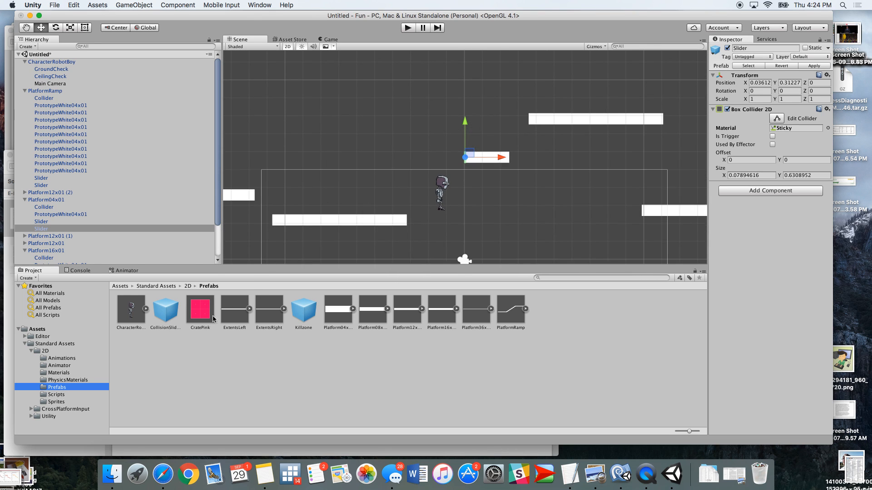
scroll(345, 262, "down", 2)
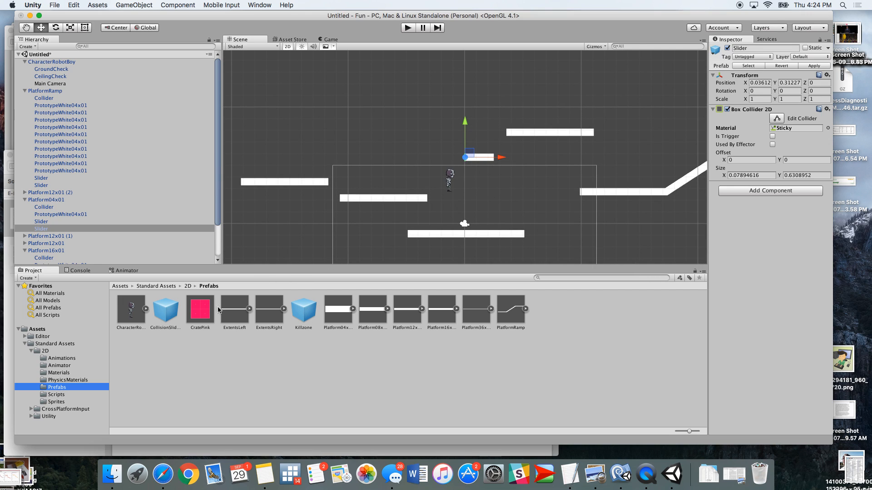
left_click_drag(200, 308, 464, 208)
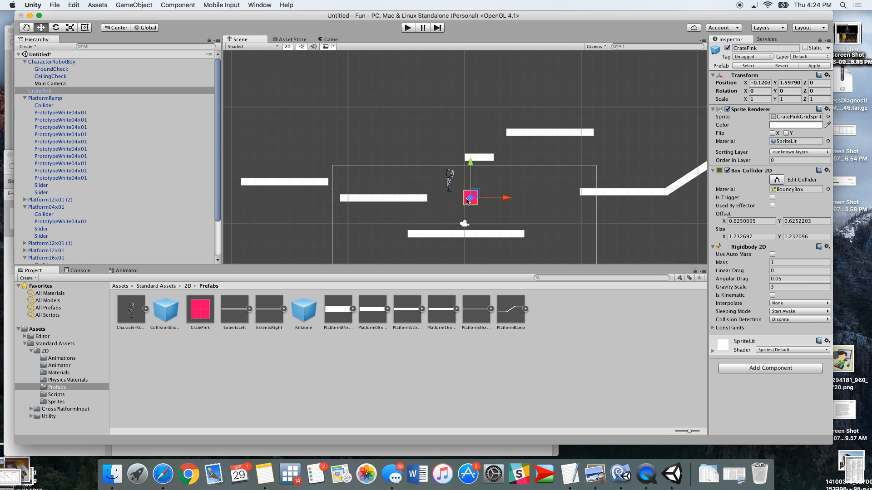
left_click(407, 28)
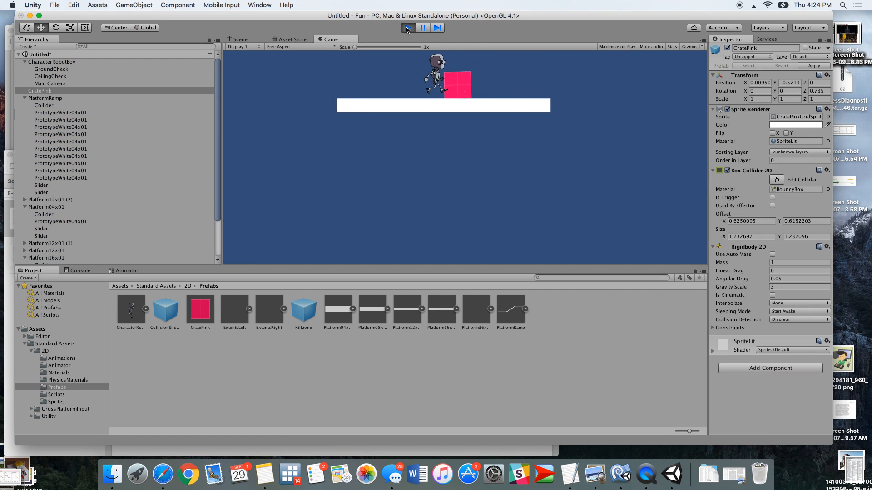
left_click(407, 27)
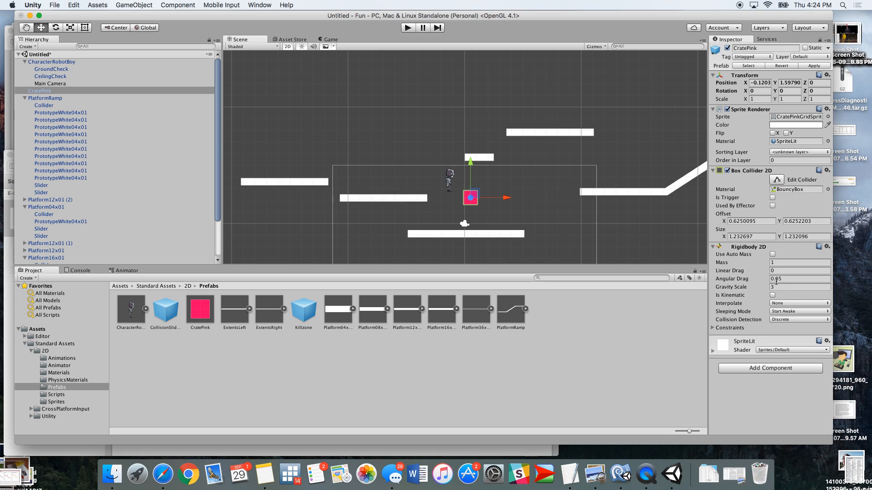
Set the crate's Gravity Scale to 0 and play-test the scene
left_click(761, 288)
type("0")
left_click(407, 28)
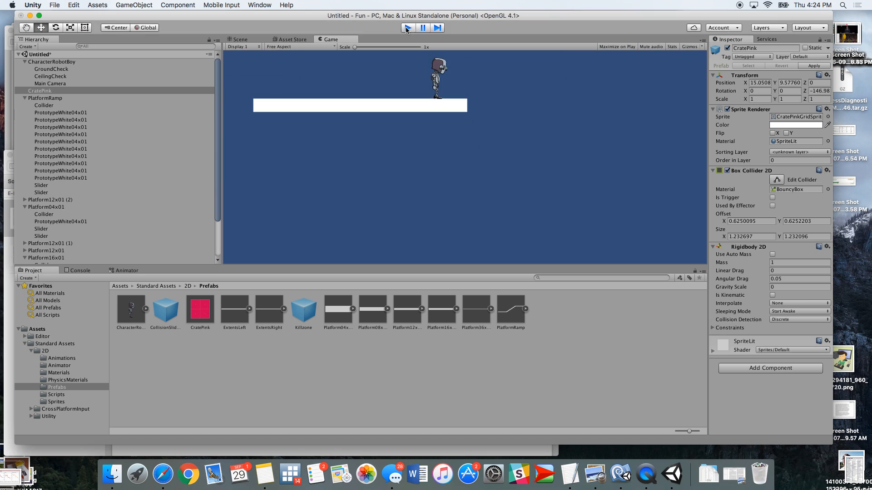
left_click(408, 28)
Set the crate's Gravity Scale to -1 and play-test the scene
left_click(771, 288)
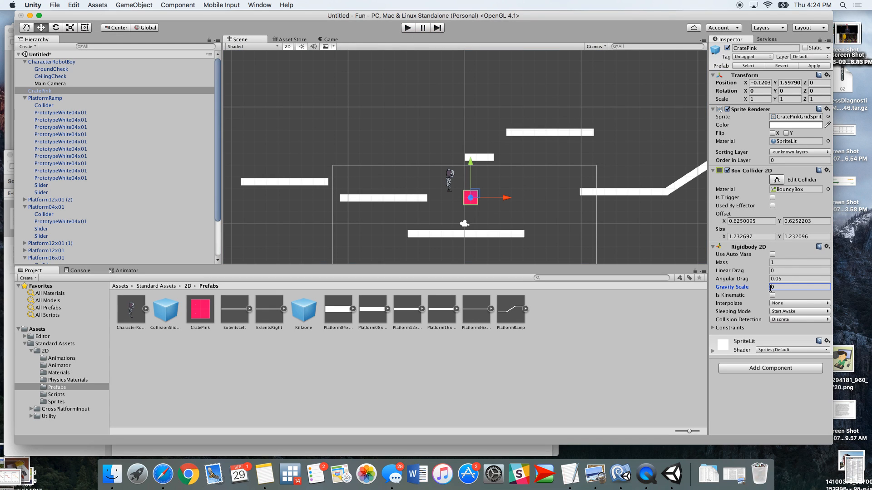
type("-")
left_click(412, 30)
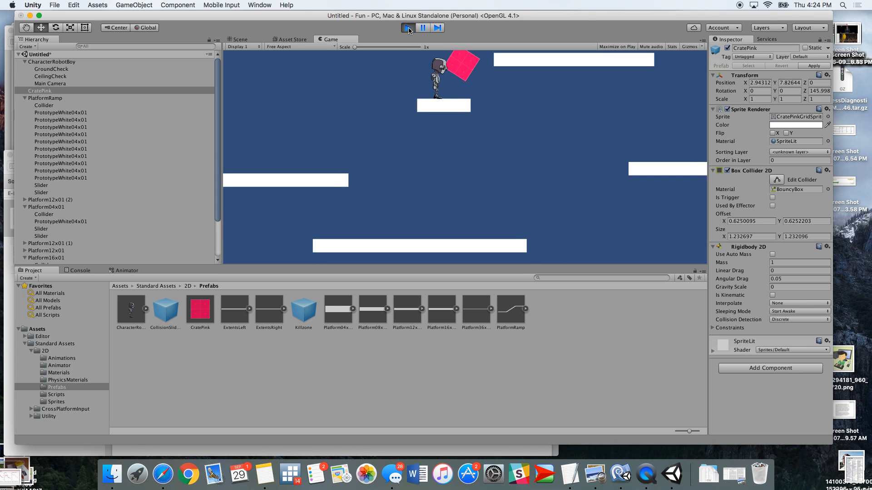
left_click(408, 29)
left_click(779, 290)
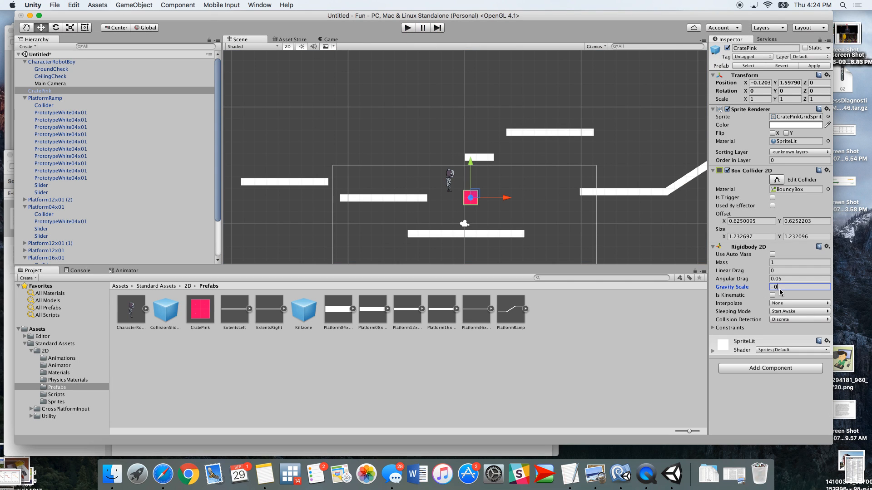
type("1")
left_click(408, 28)
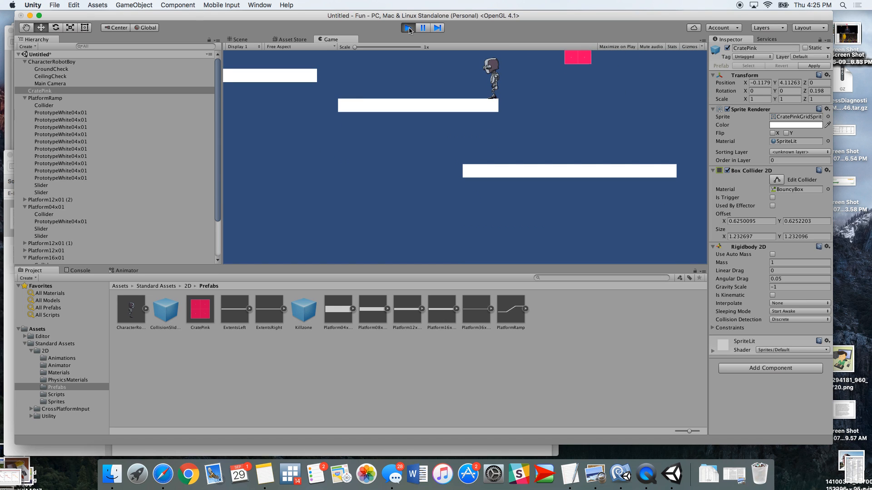
left_click(408, 28)
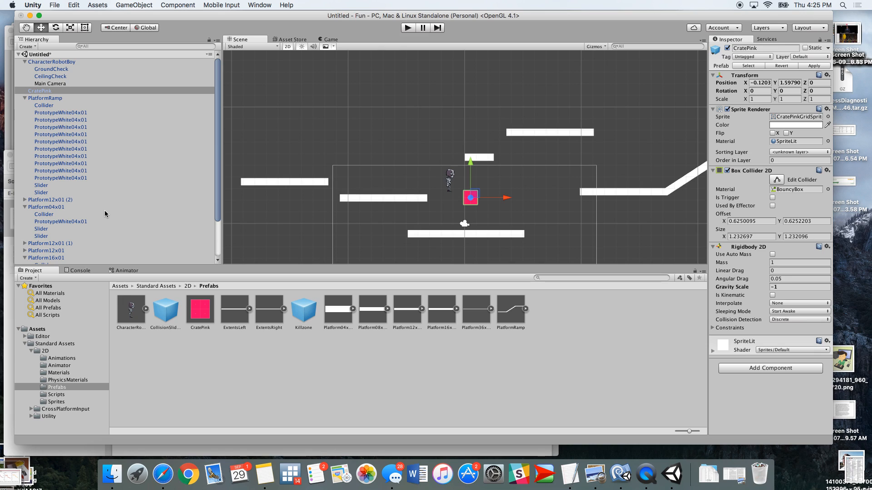
Save the scene as Level_1 in Assets
left_click(41, 99)
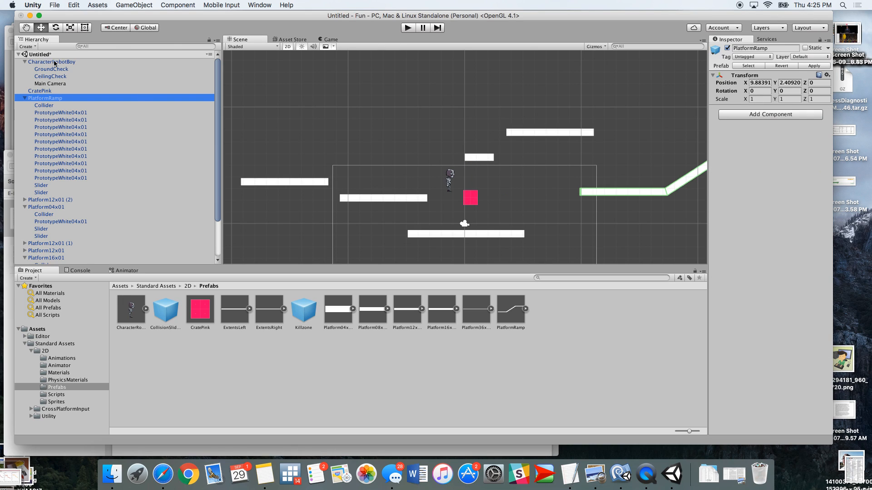
left_click(47, 91)
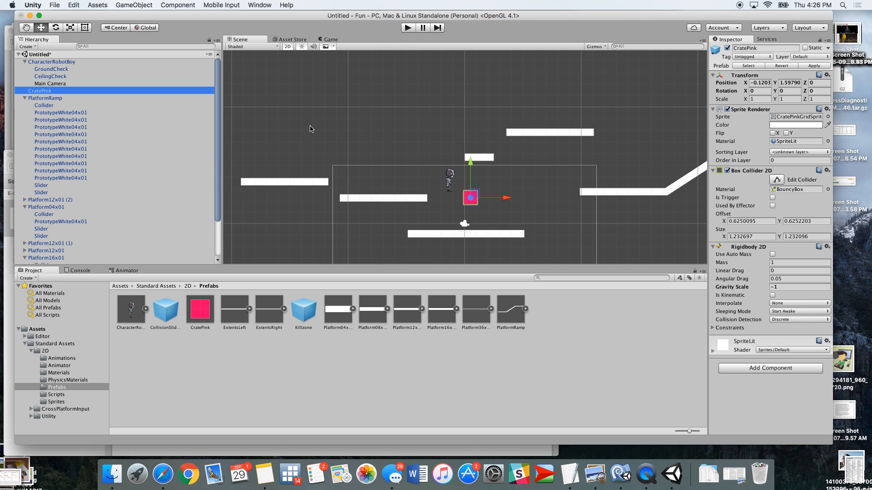
key("super+s")
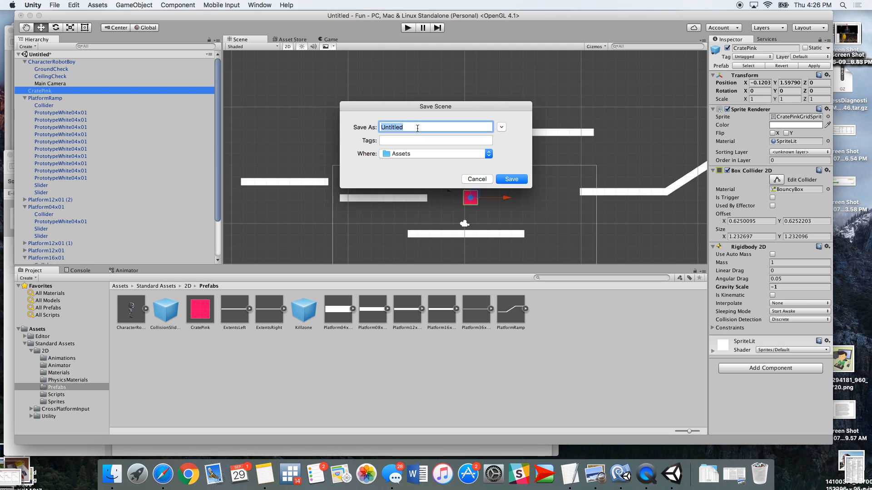
type("Level_1")
left_click(518, 181)
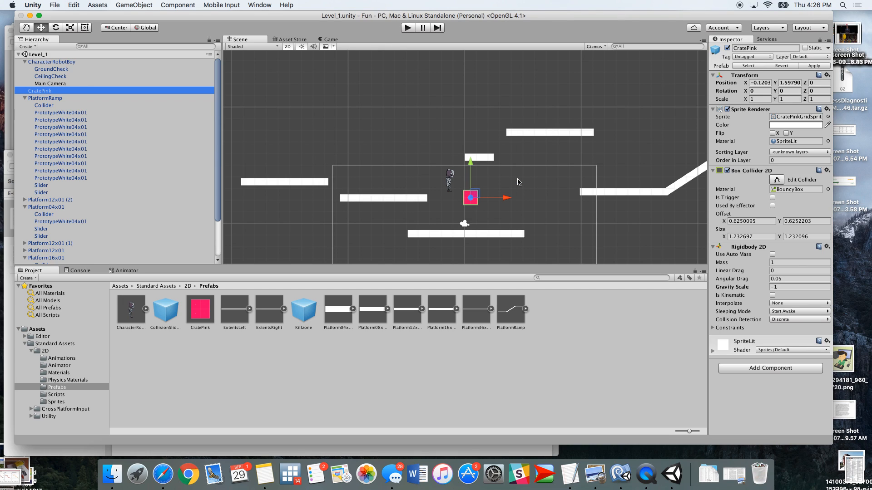
left_click(207, 305)
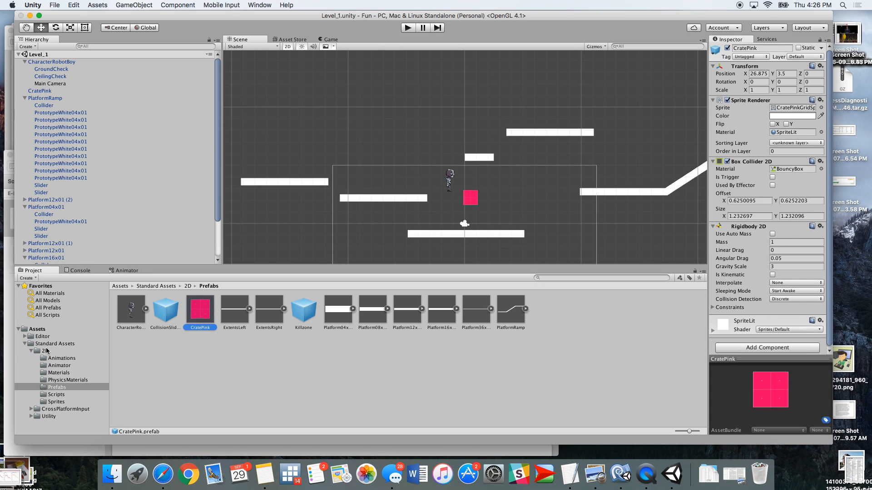
left_click(37, 330)
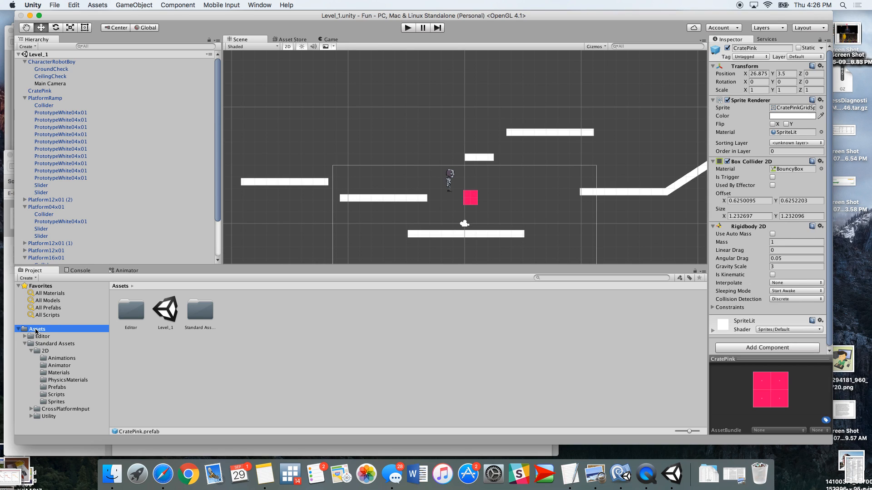
left_click(158, 321)
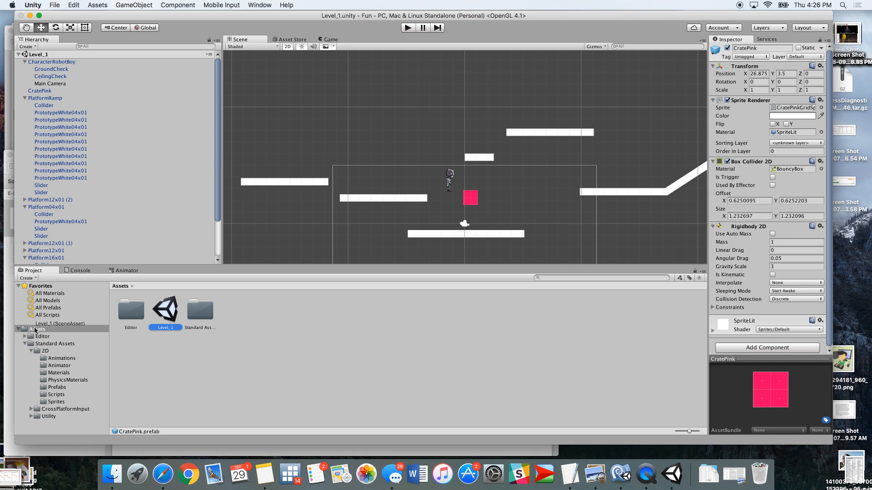
left_click_drag(155, 300, 175, 307)
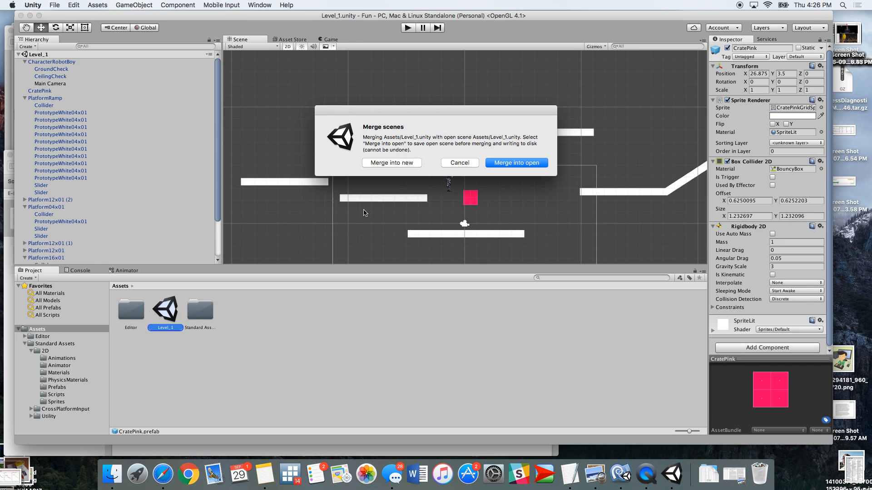
left_click(459, 163)
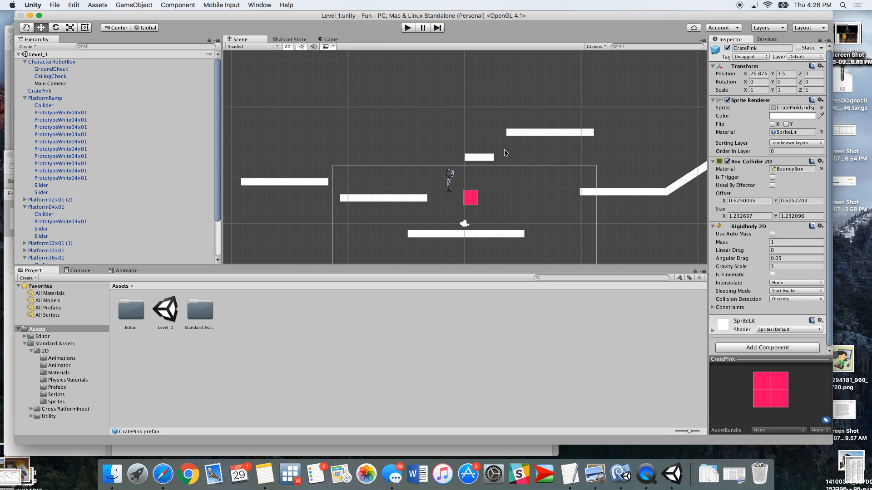
Select the pink crate and make its Box Collider 2D a trigger
left_click(472, 201)
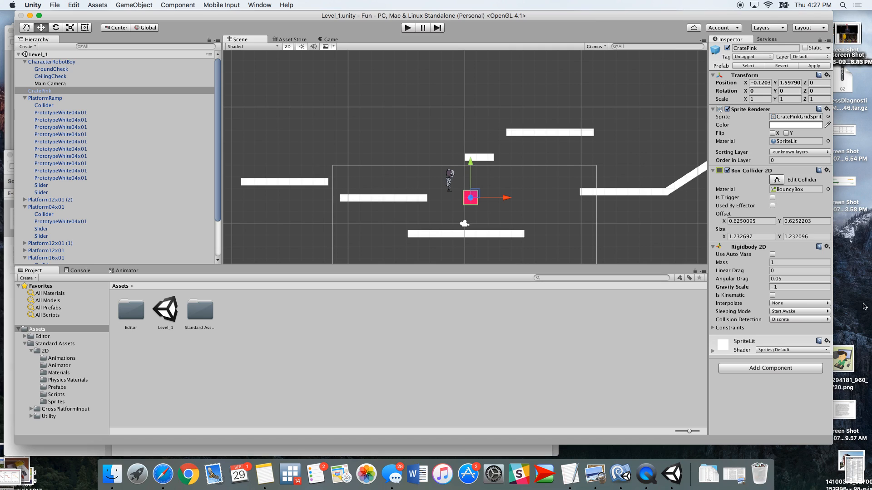
left_click(772, 198)
left_click(772, 371)
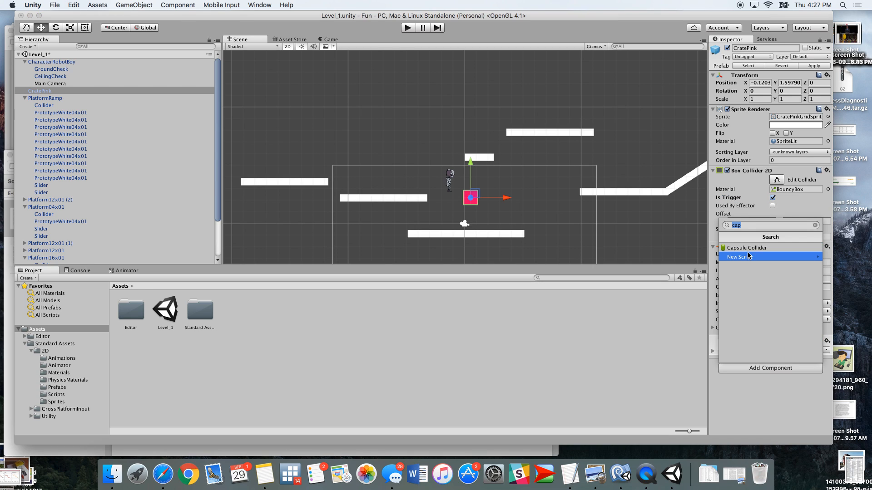
type("New")
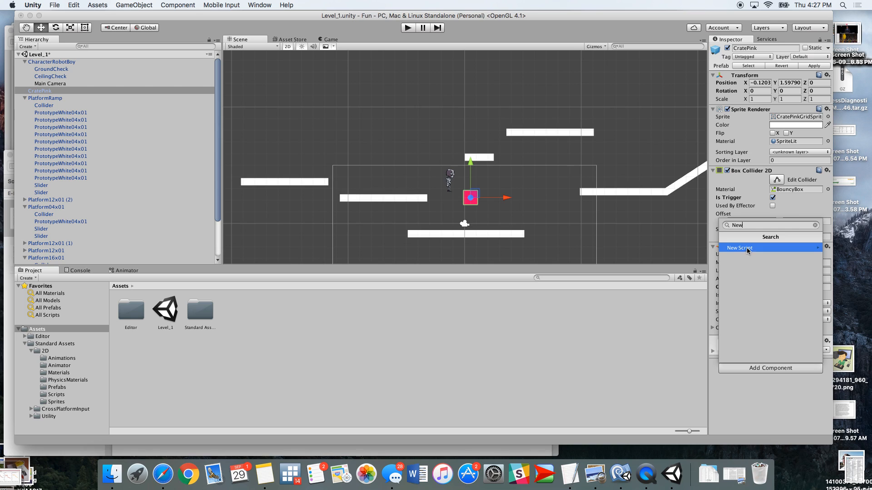
key("Escape")
key("Escape")
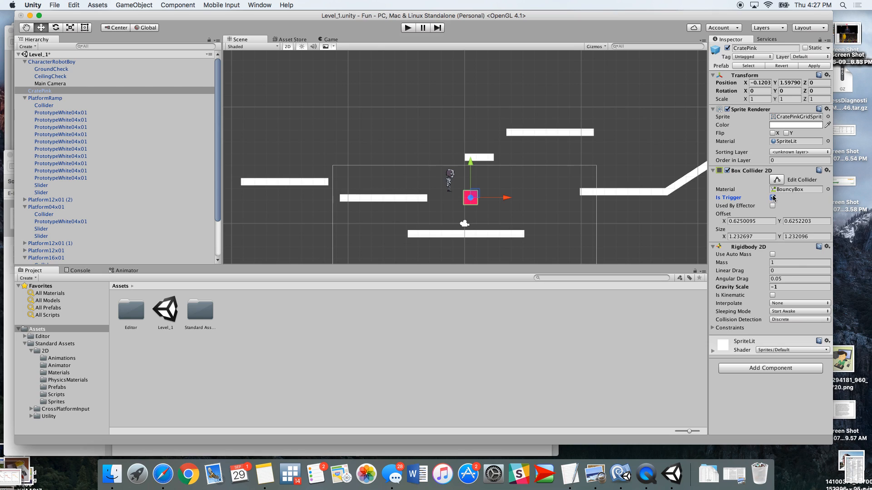
Add a new C# script component named Exit to the crate
left_click(756, 369)
type("New")
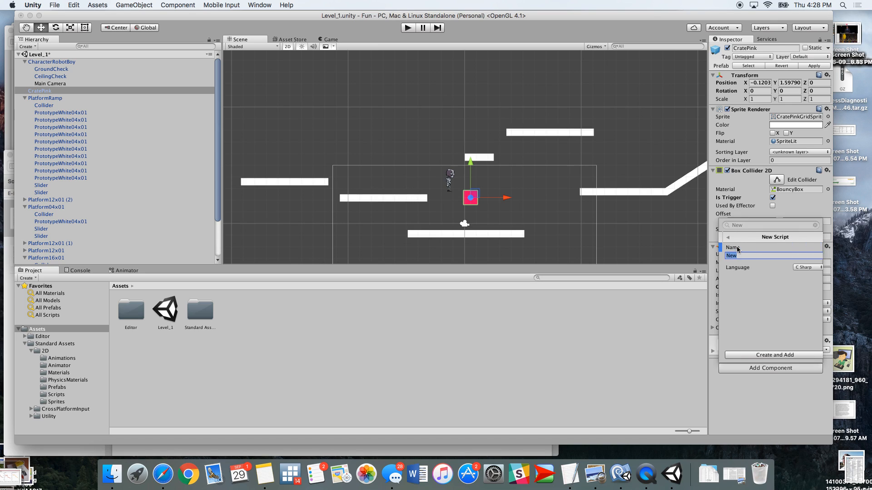
left_click(738, 248)
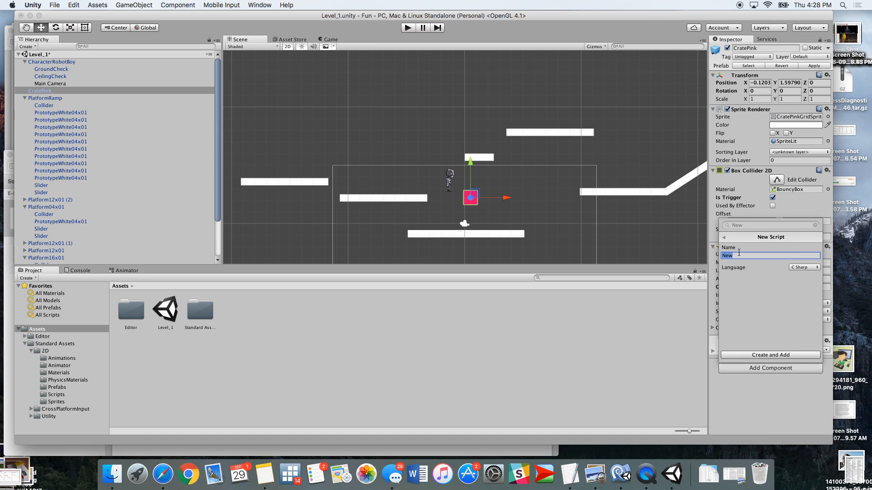
type("Exi")
key("Return")
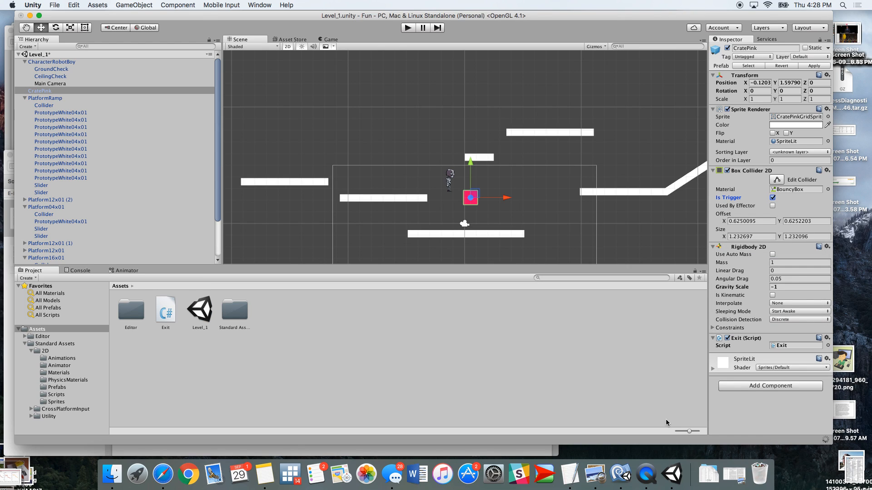
Open the Exit script from Assets in MonoDevelop
left_click(166, 310)
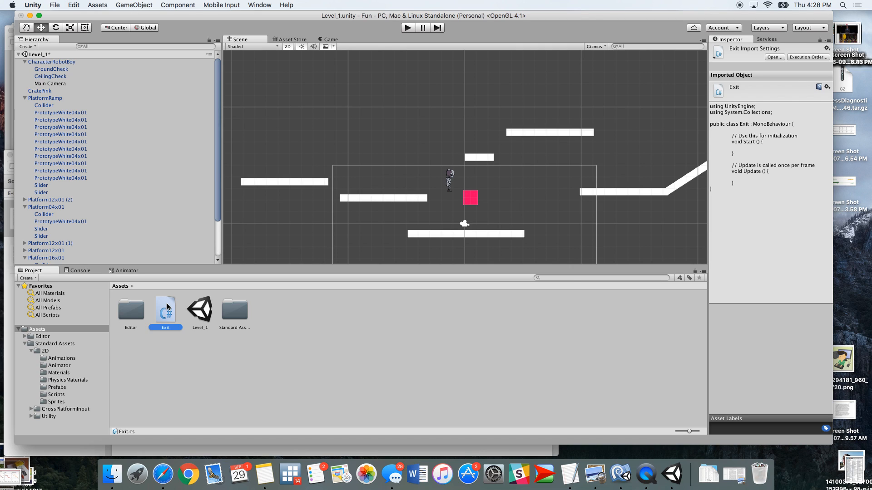
double_click(167, 307)
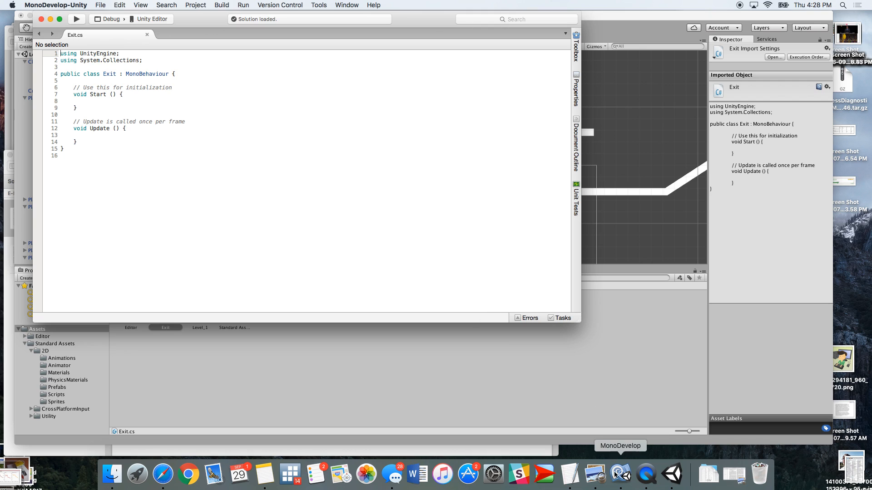
left_click_drag(169, 18, 324, 21)
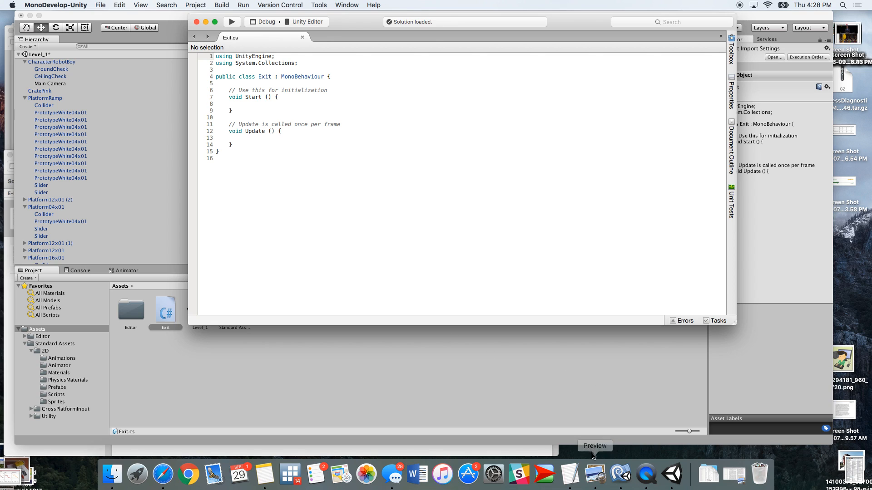
right_click(618, 482)
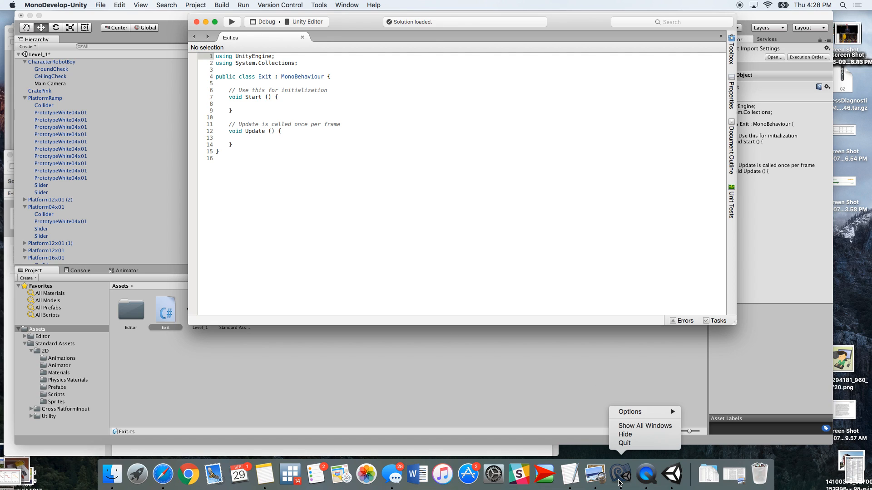
left_click(620, 482)
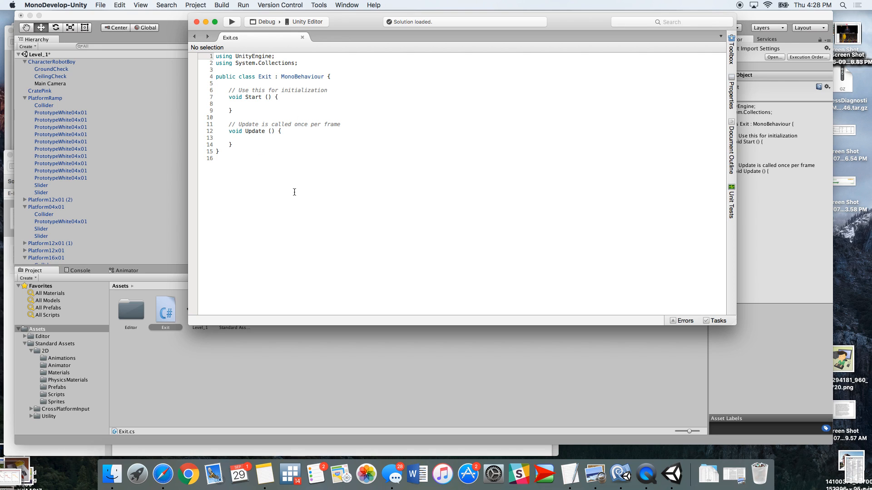
left_click(111, 474)
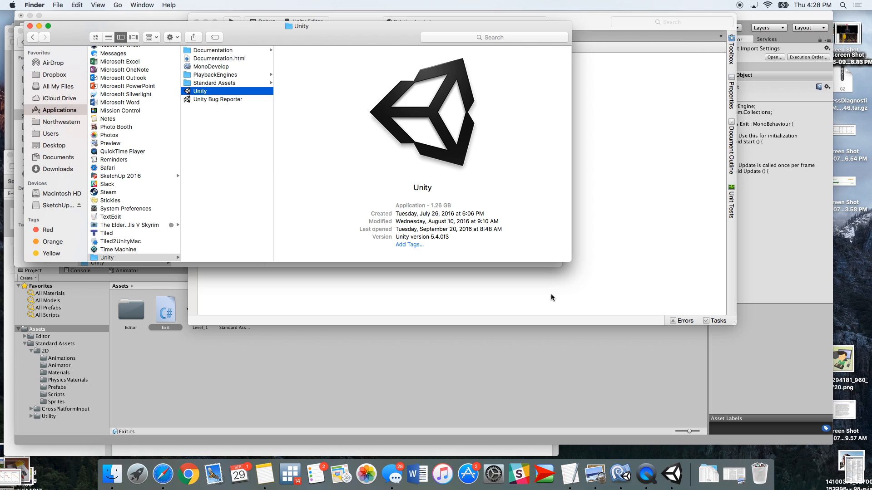
left_click(240, 386)
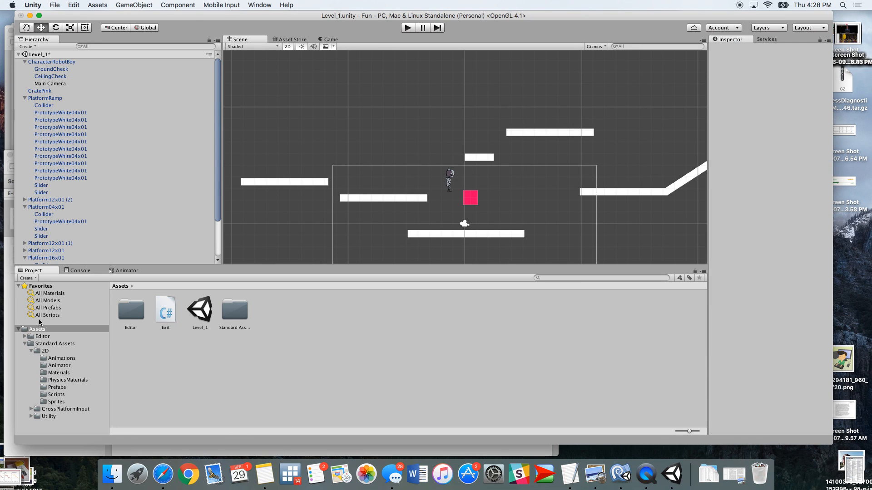
left_click(171, 308)
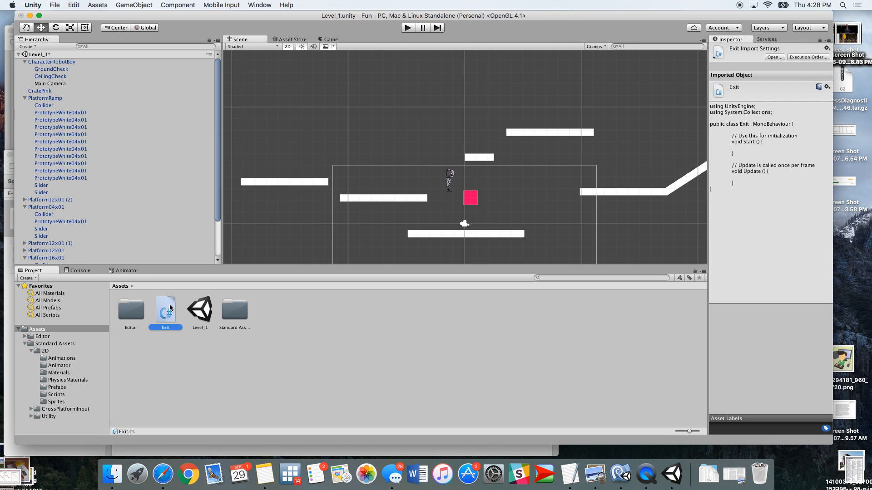
double_click(170, 309)
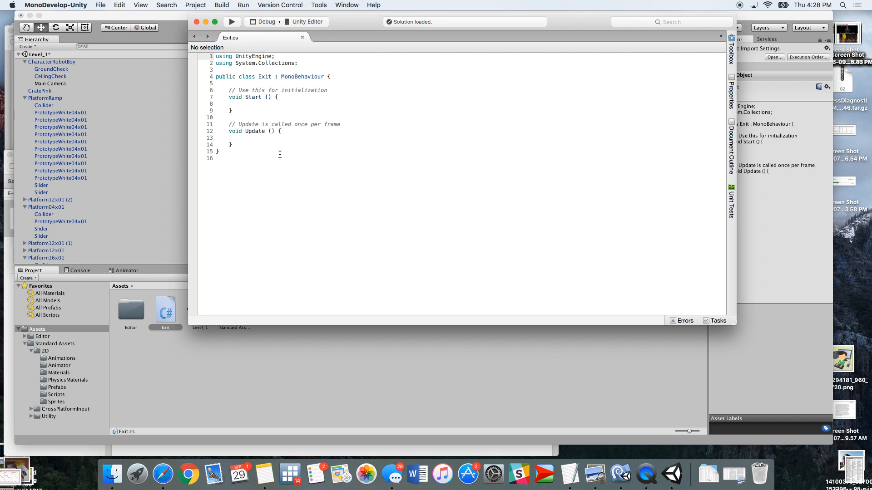
Switch to Finder and browse to the Henry project's Assets/Scripts folder to select LoadBattle.cs
left_click(112, 473)
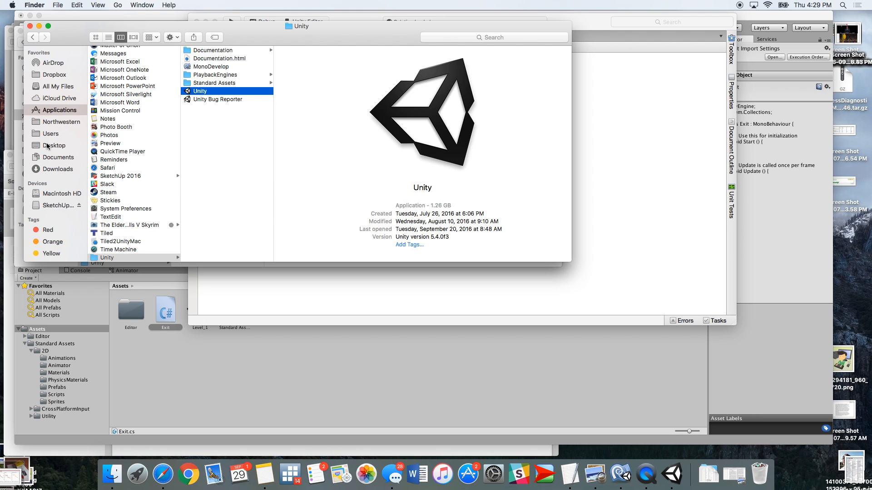
left_click(51, 157)
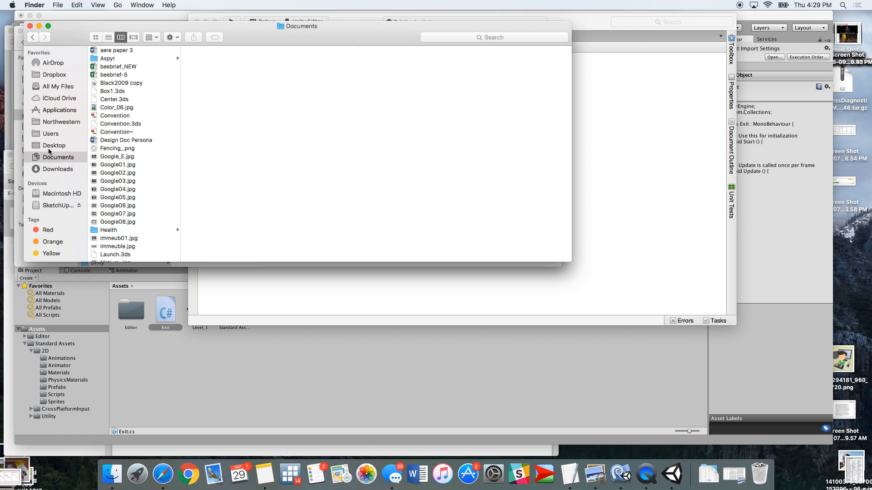
left_click(51, 133)
left_click(123, 59)
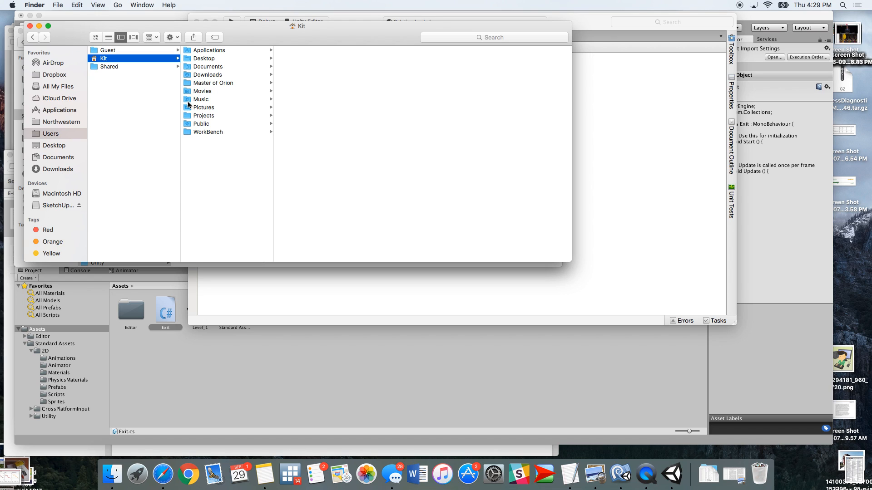
left_click(188, 132)
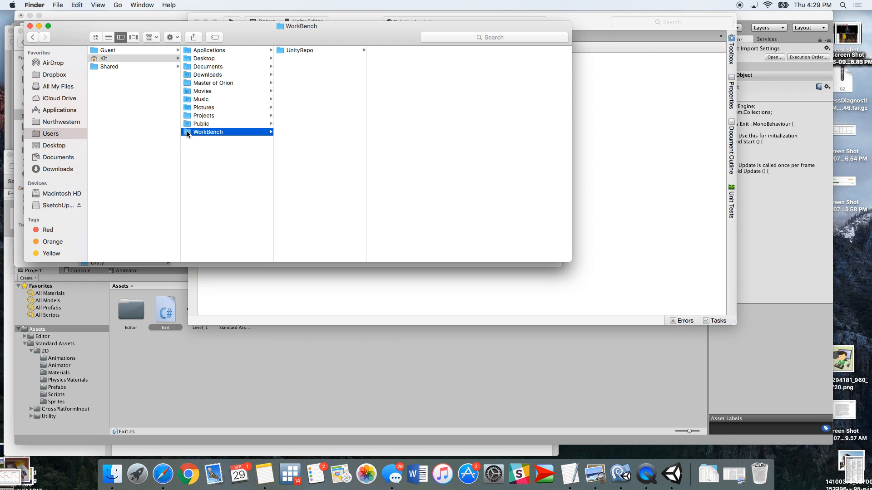
left_click(292, 52)
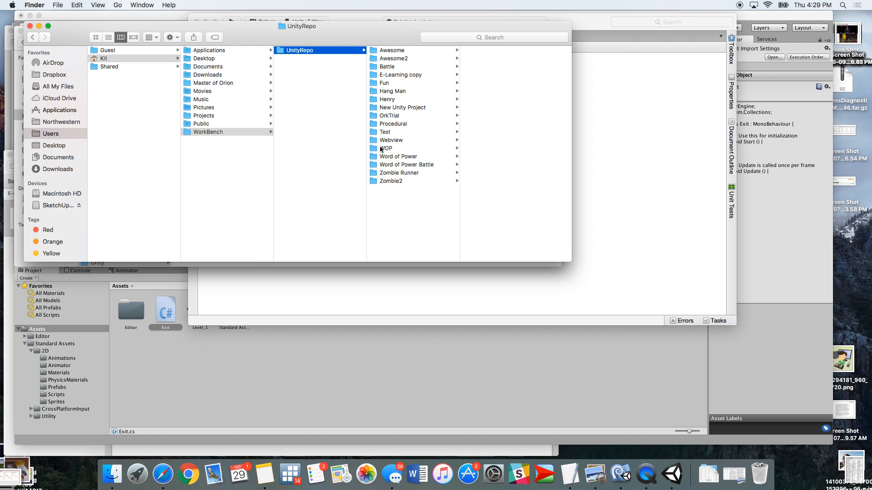
left_click(386, 99)
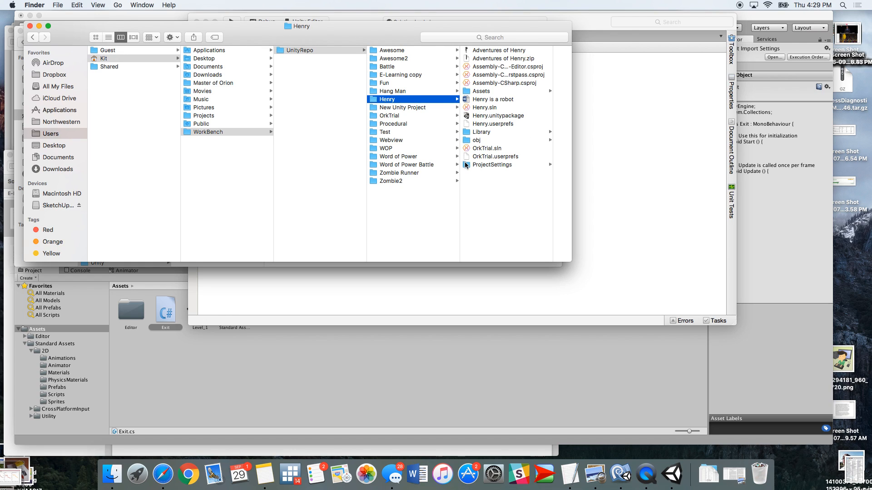
left_click(468, 92)
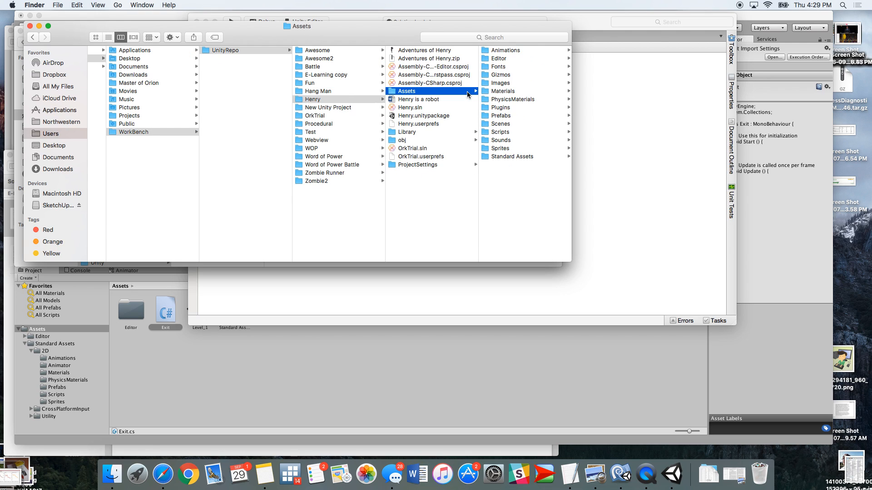
left_click(485, 132)
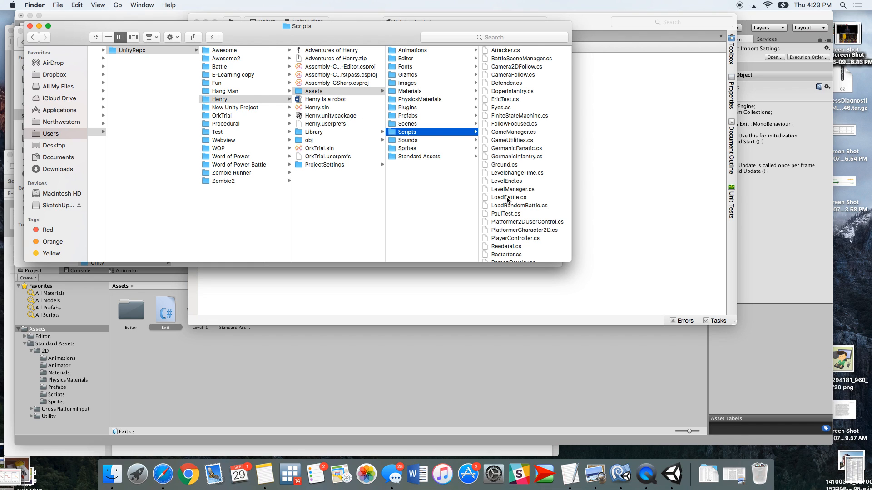
left_click(508, 199)
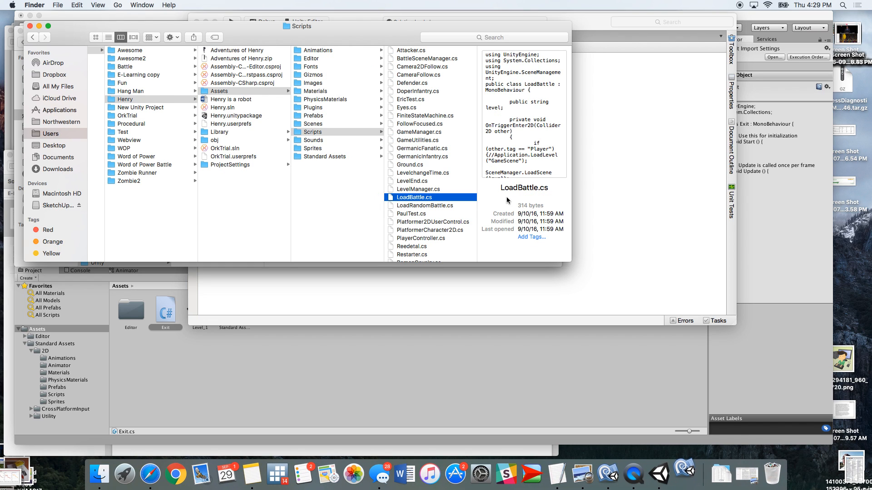
Open LoadBattle.cs in a second MonoDevelop window and arrange it beside the Exit script
left_click(608, 475)
left_click(101, 5)
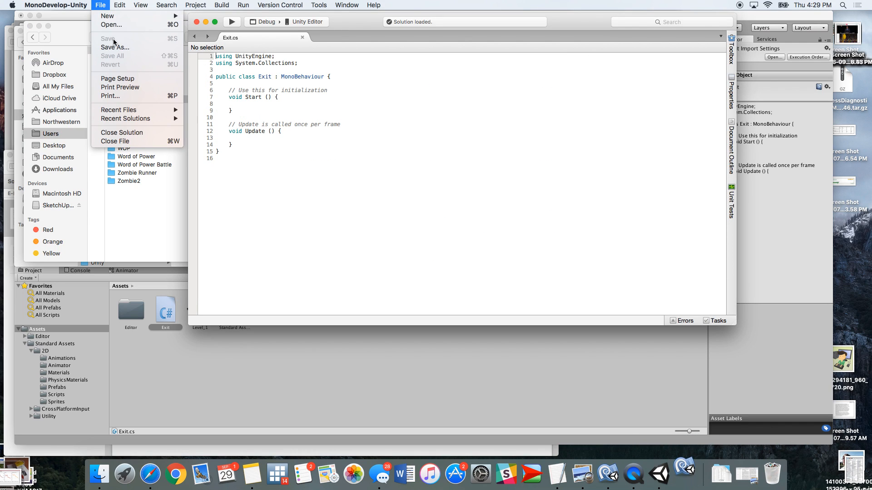
left_click(107, 6)
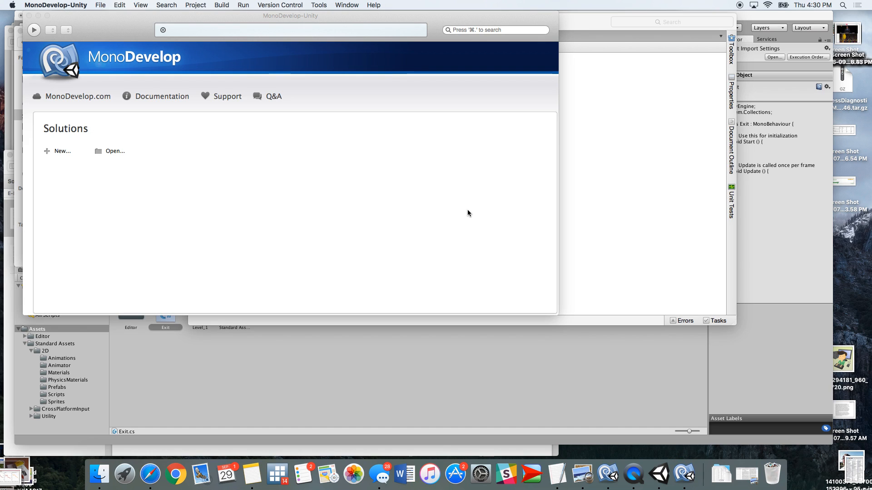
left_click_drag(166, 21, 489, 38)
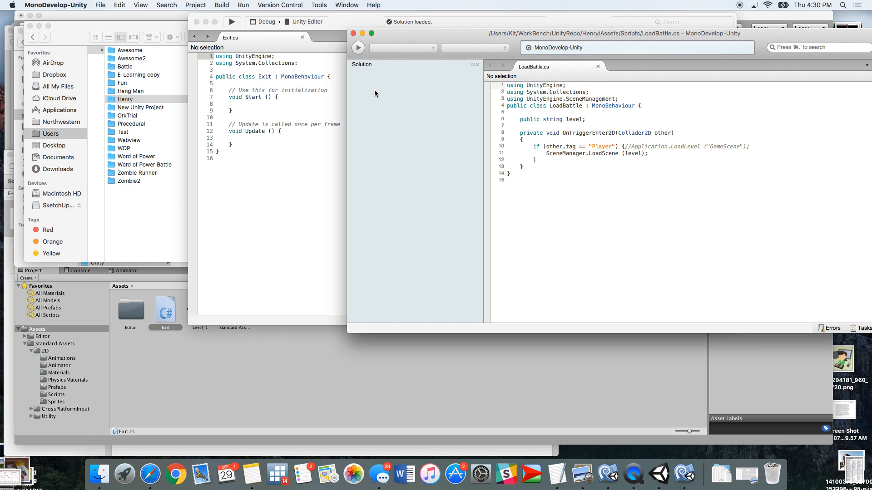
left_click_drag(451, 34, 413, 17)
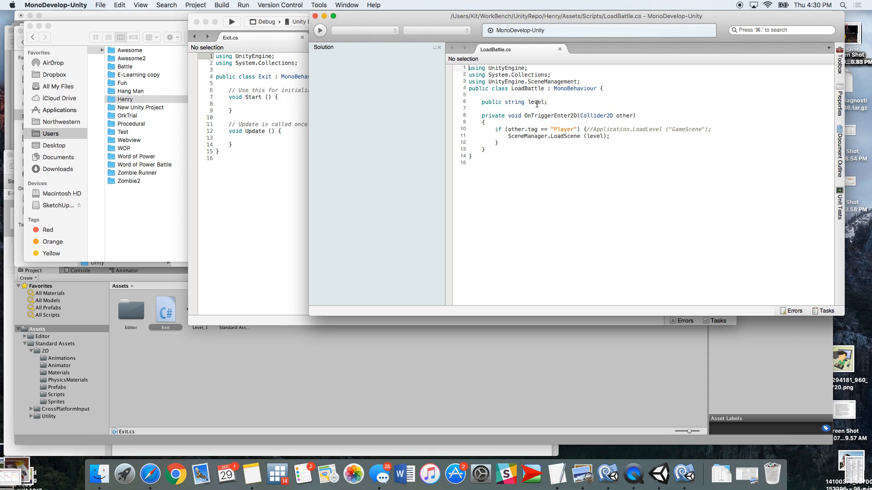
mouse_move(536, 104)
left_click(259, 171)
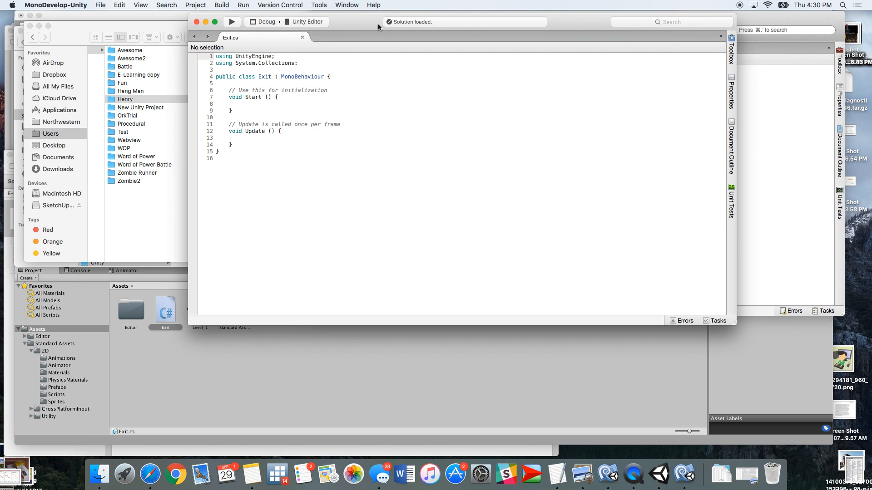
left_click_drag(412, 23, 218, 21)
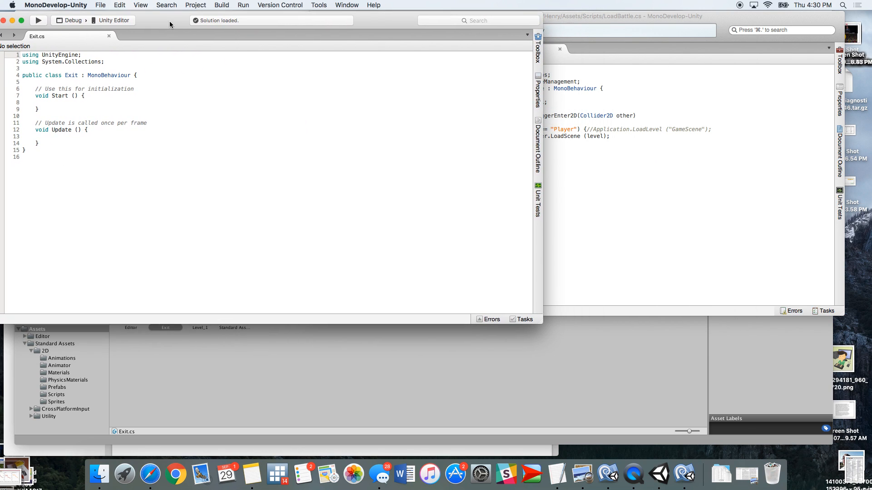
Compare the Exit and LoadBattle scripts side by side, selecting LoadBattle's UnityEngine.SceneManagement using line
left_click(668, 20)
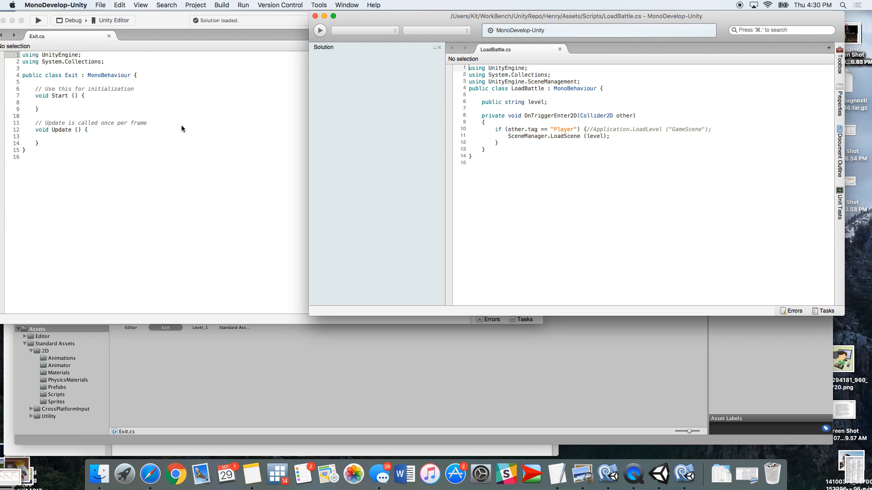
left_click(80, 153)
left_click_drag(67, 149, 21, 54)
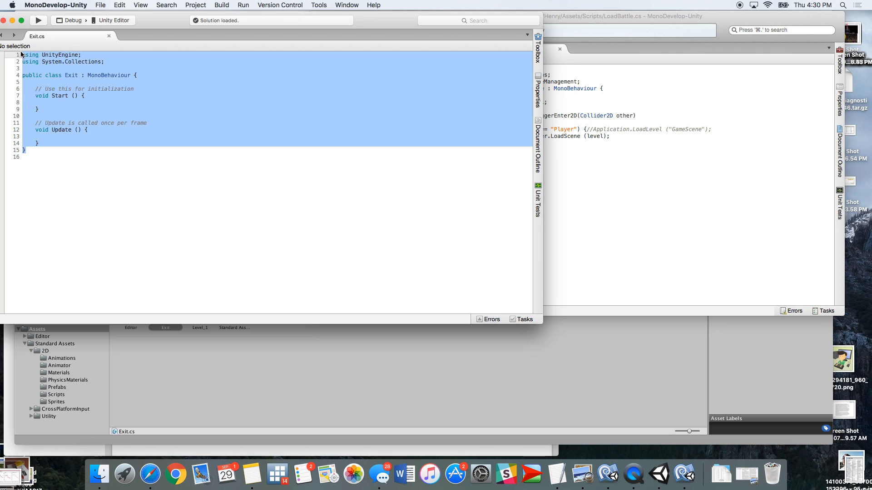
left_click(562, 150)
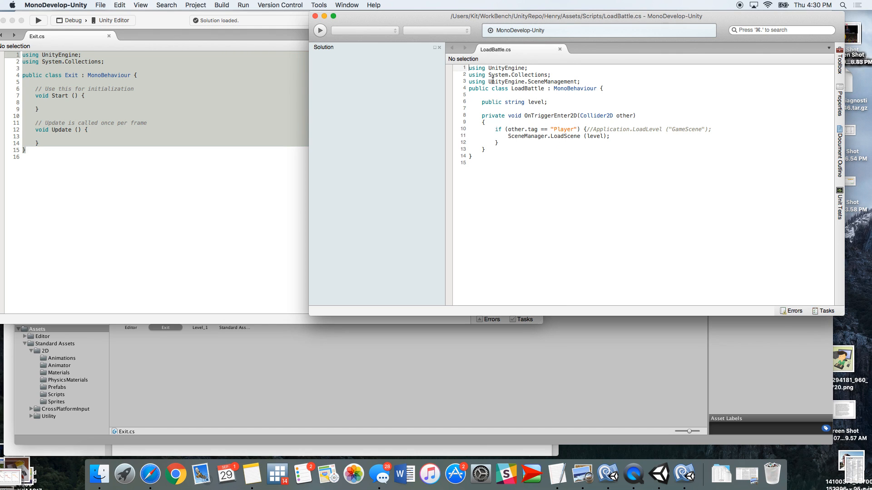
left_click(221, 186)
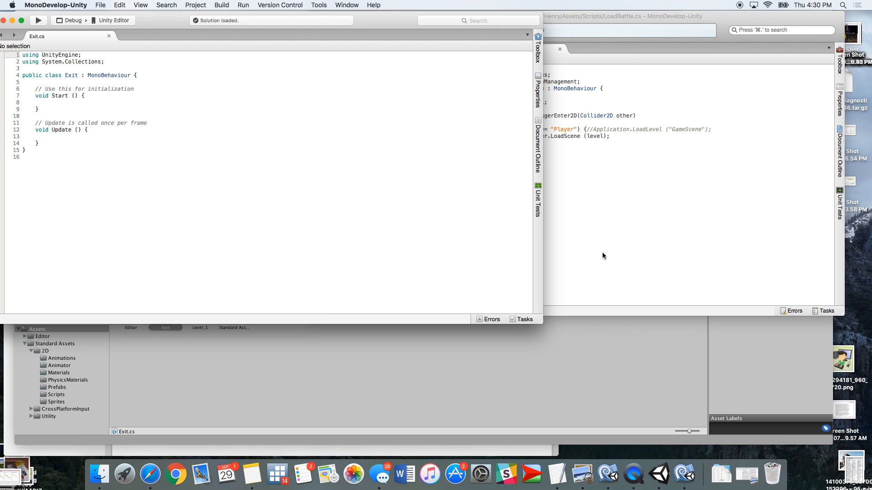
left_click(604, 251)
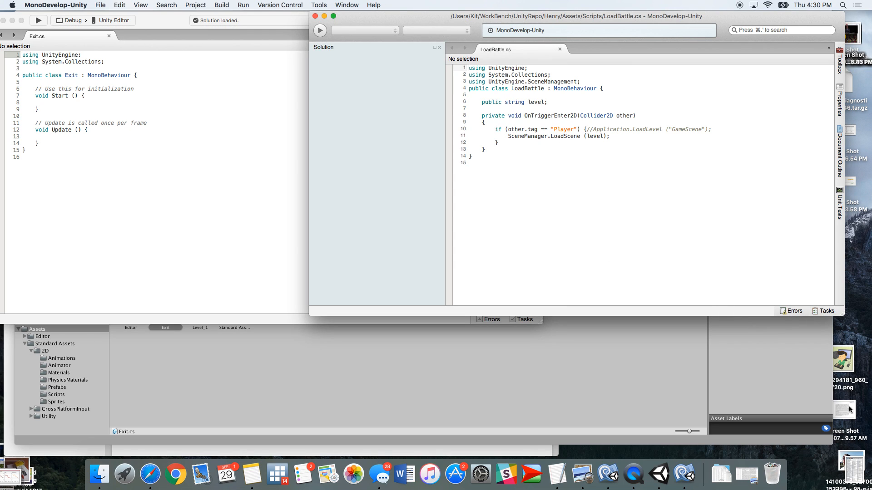
left_click_drag(495, 169, 402, 2)
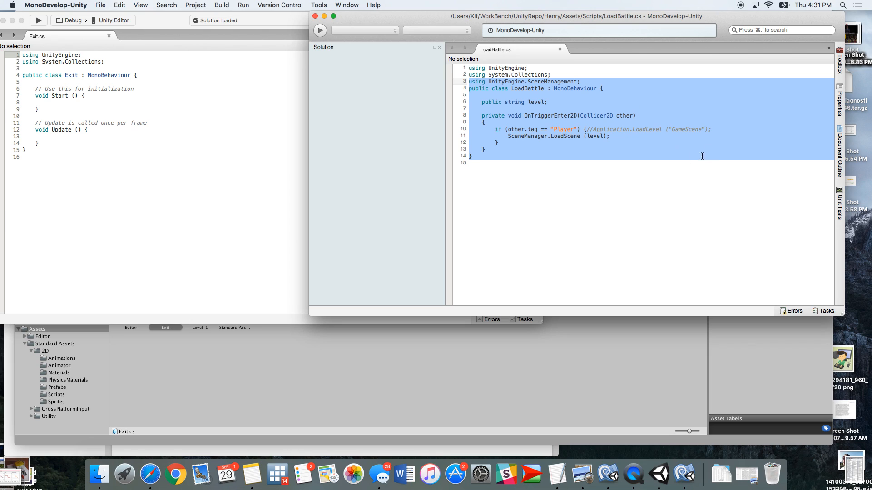
left_click(505, 83)
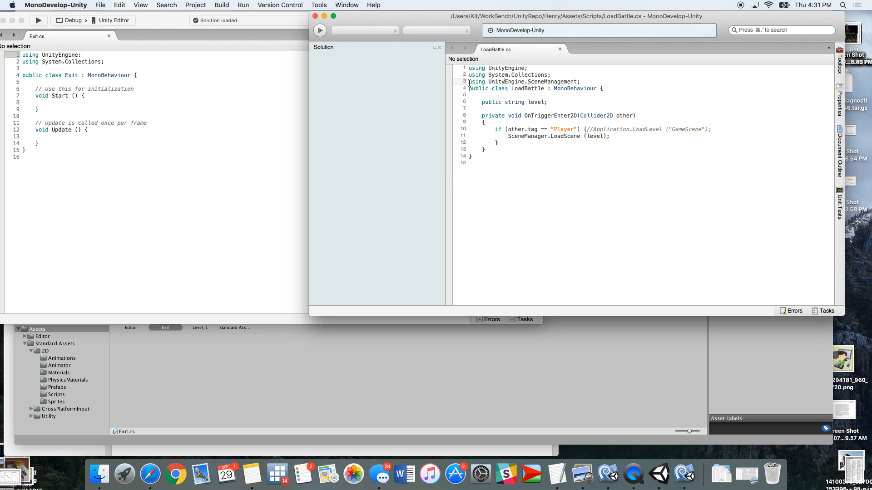
left_click_drag(469, 82, 597, 80)
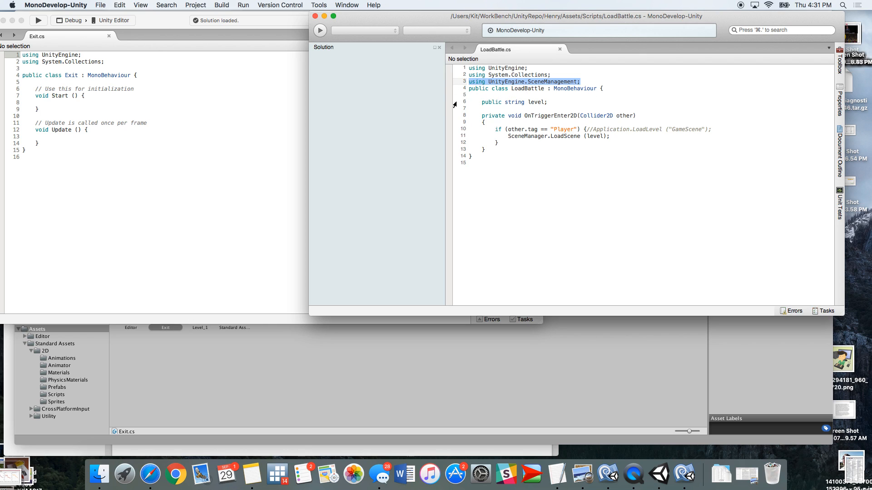
left_click(483, 102)
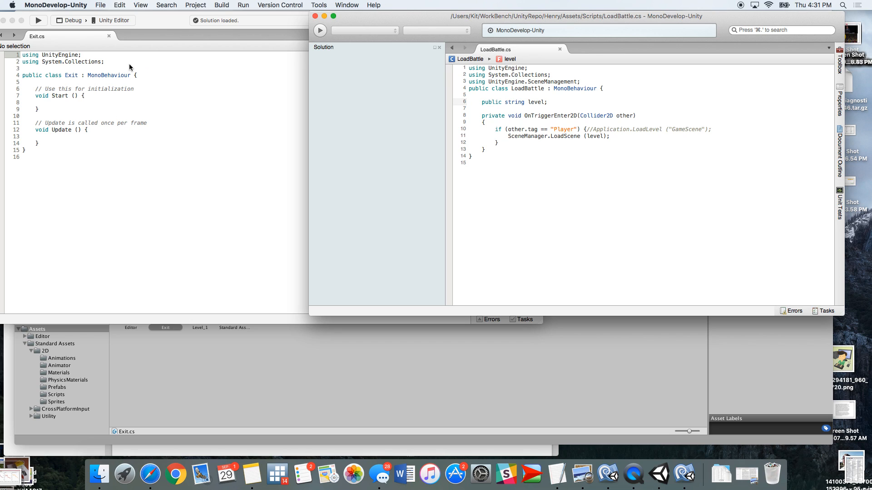
Declare a public string field named level in the Exit class
left_click(146, 73)
key("Return")
key("Return")
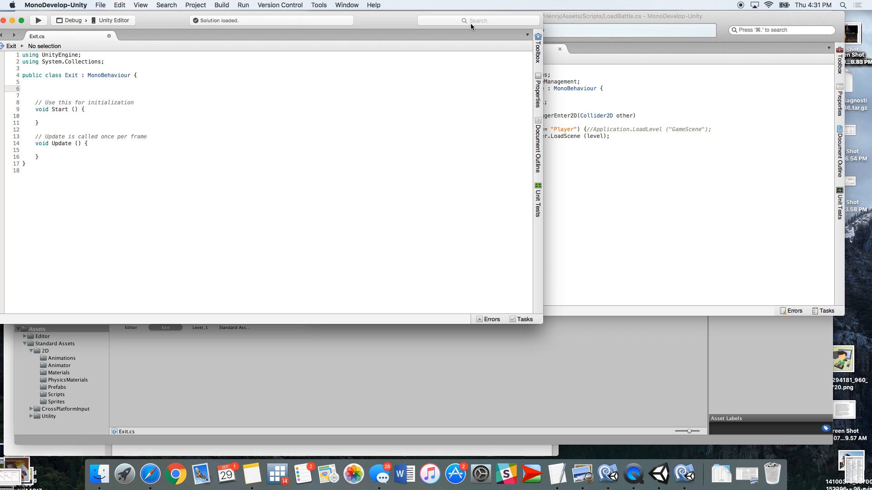
left_click(588, 18)
left_click_drag(588, 18, 705, 19)
left_click(265, 175)
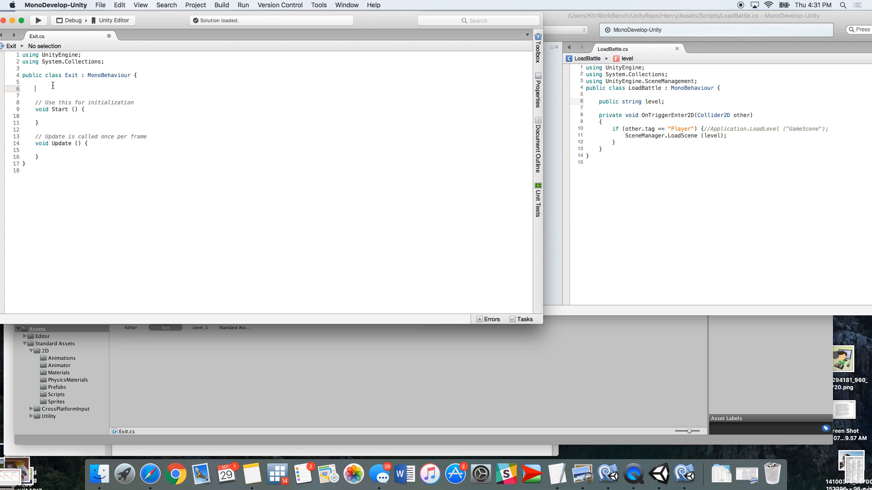
type("public string")
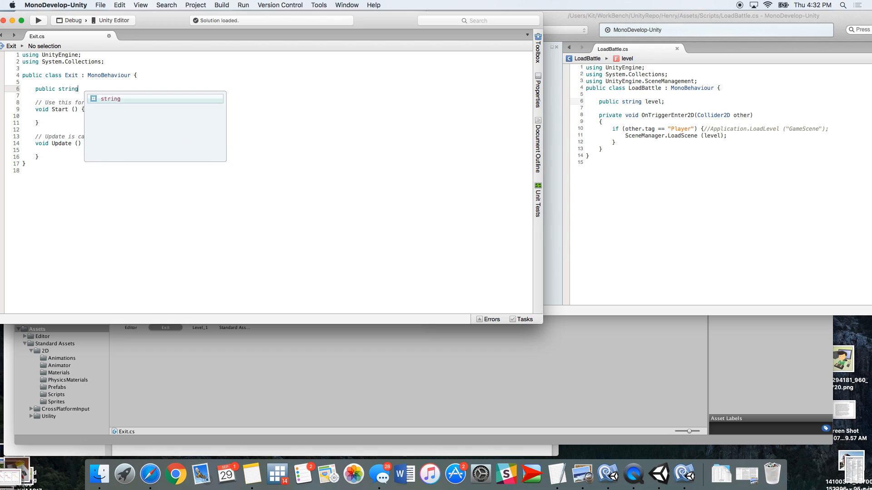
type(" level")
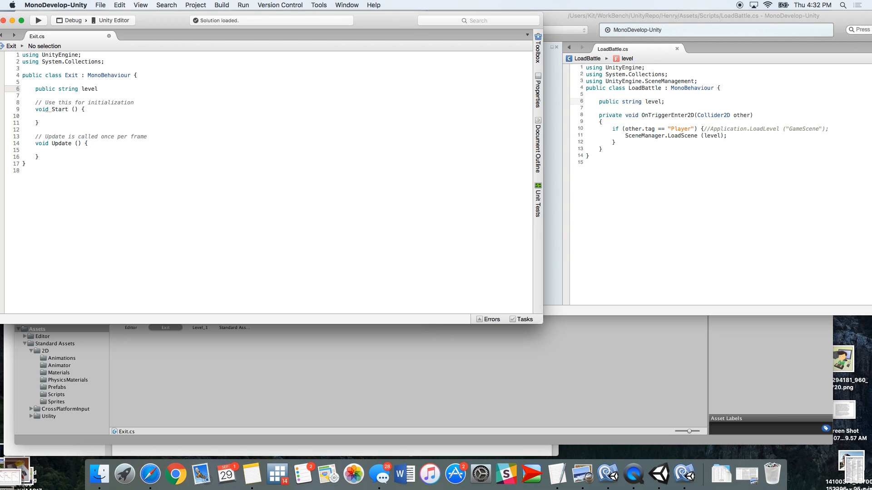
type(";")
Delete the default Start and Update methods from the Exit class
left_click_drag(35, 103, 78, 156)
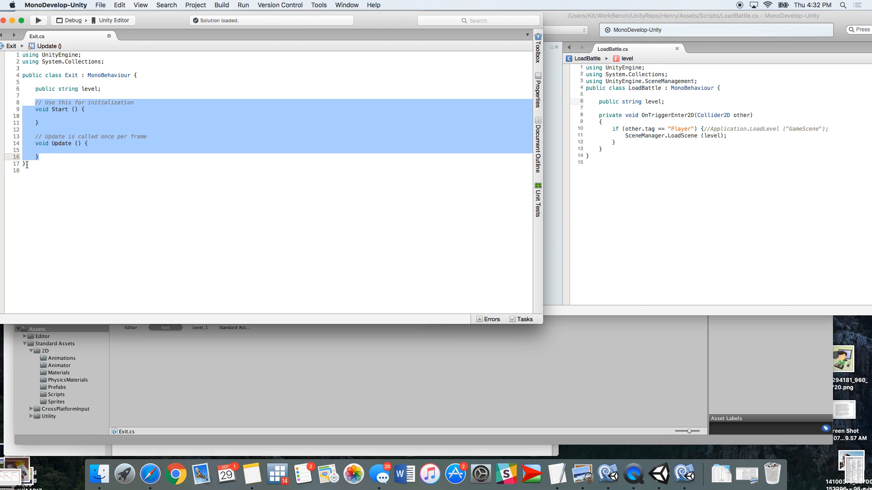
key("BackSpace")
left_click(27, 110)
left_click(63, 97)
key("Return")
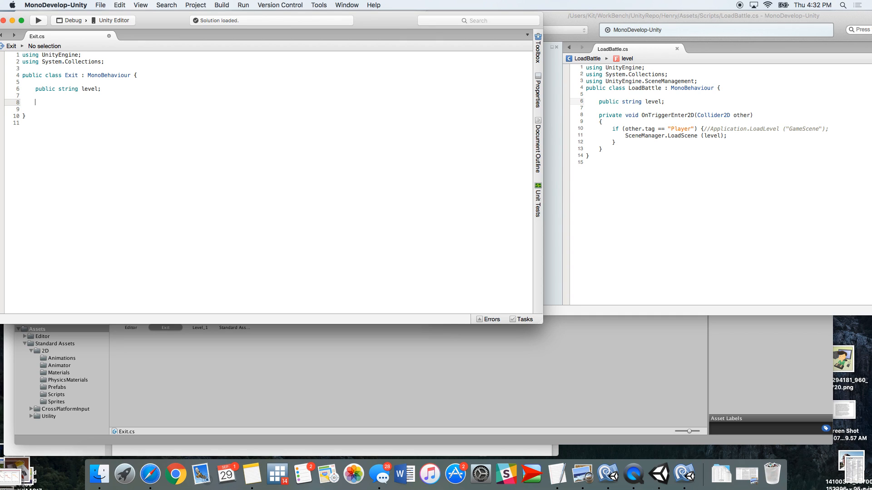
Add a private void OnTriggerEnter2D (Collider2D other) method with an empty body to Exit
type("priv")
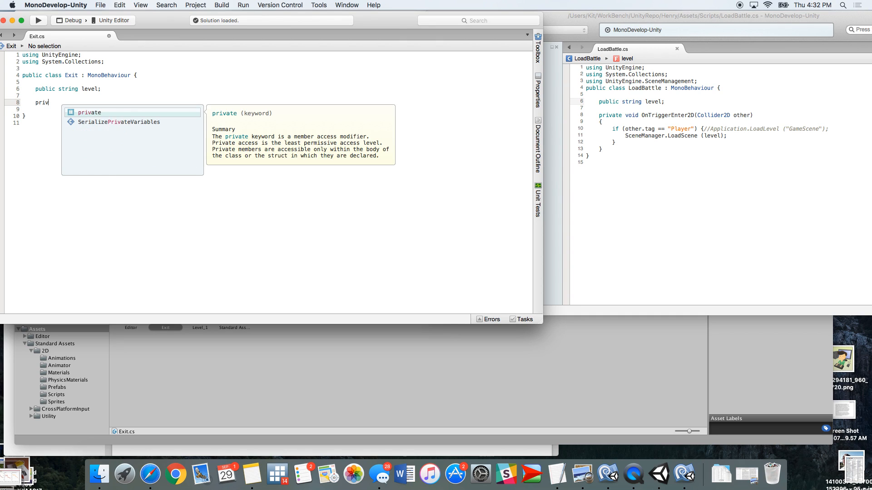
type("ate")
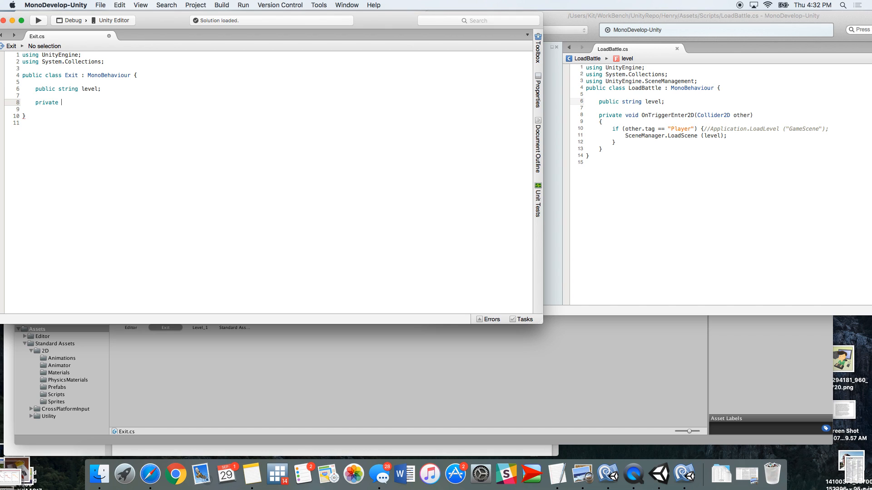
type(" void")
type("OnTriggerEnter2D")
type("(Collider")
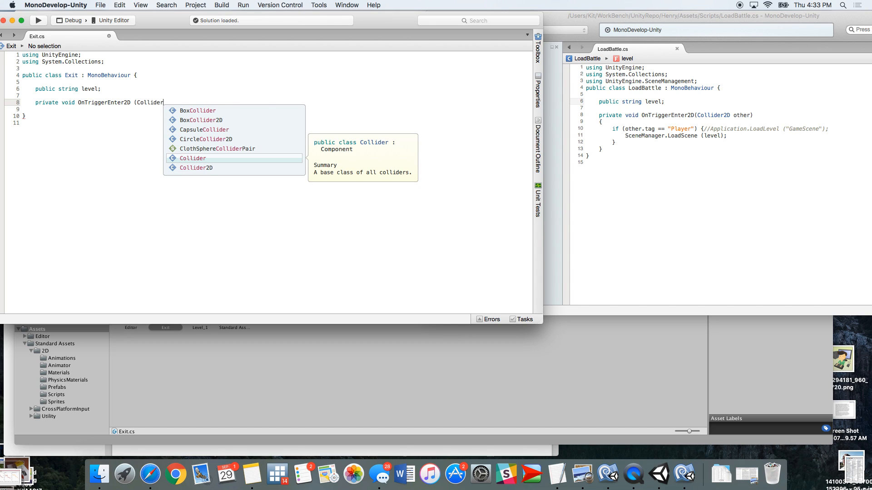
type("2")
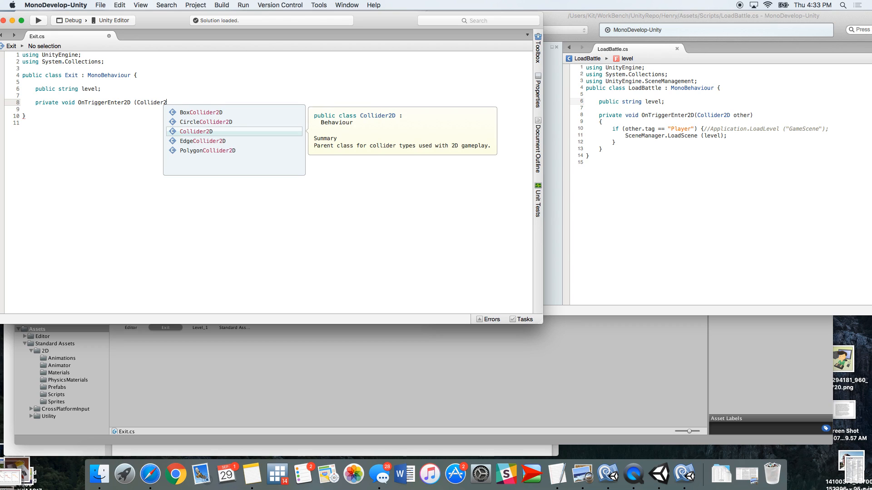
type("d other)")
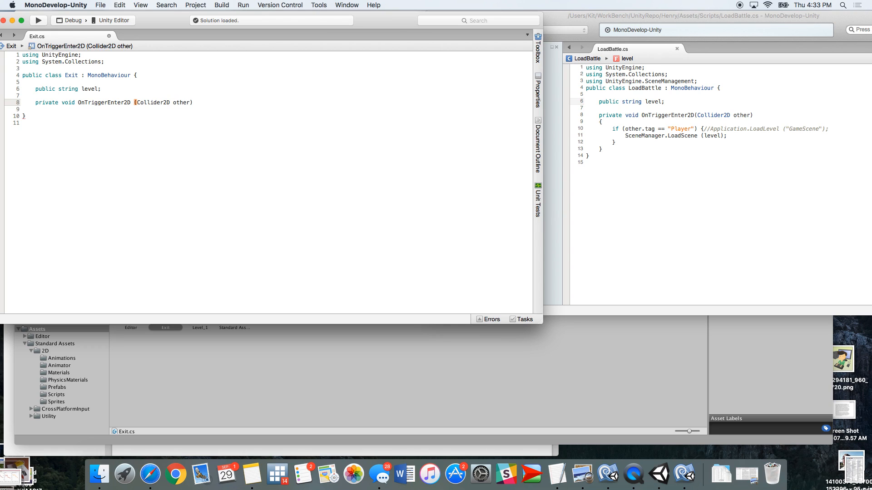
key("Return")
type("{")
key("Return")
key("Return")
type("}")
Inside OnTriggerEnter2D, add an if condition testing other.tag == "Player"
key("Up")
type("if (other")
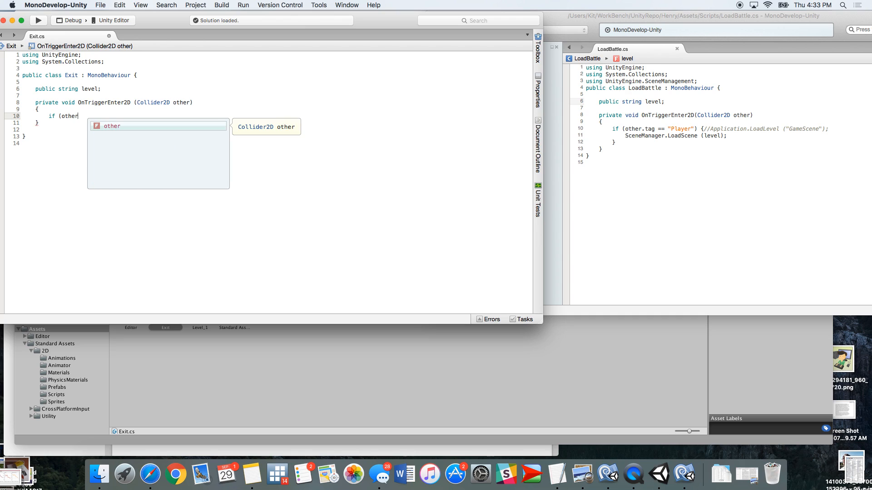
type(".tag")
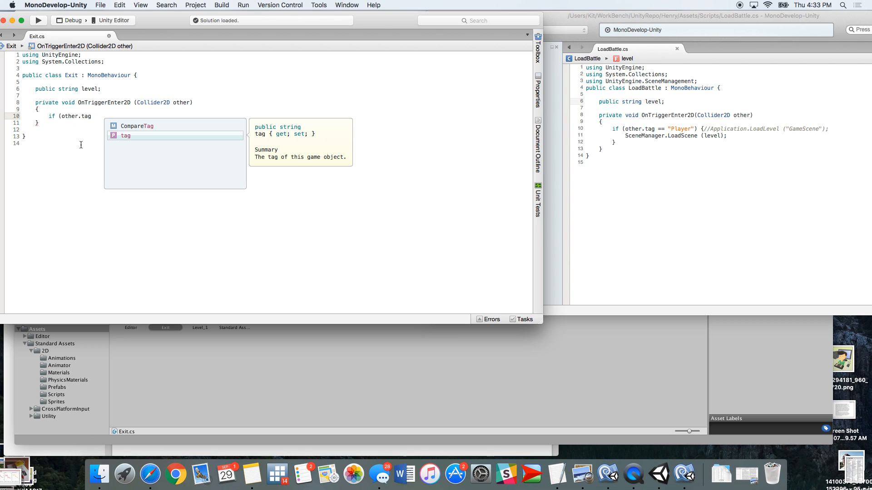
type(" == ")
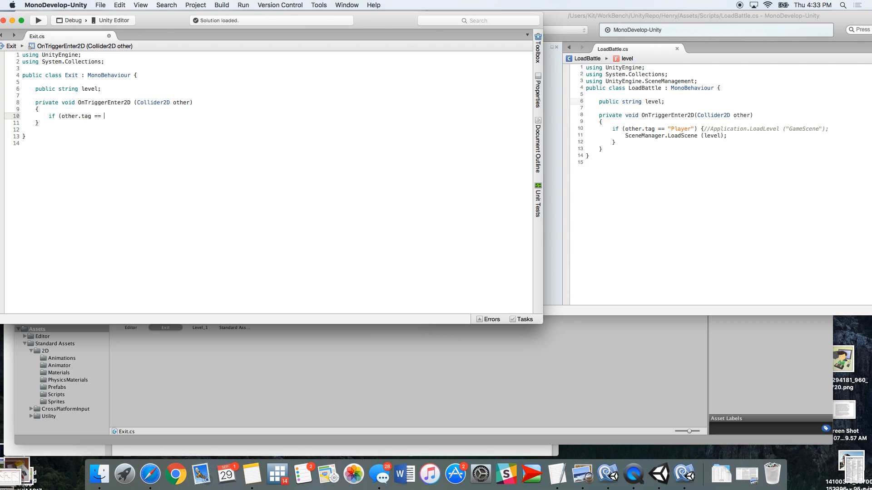
type("\"Player\")")
Add the statement SceneManager.LoadScene (level); under the Player tag condition
key("Return")
type("Scenem")
key("BackSpace")
type("Manager")
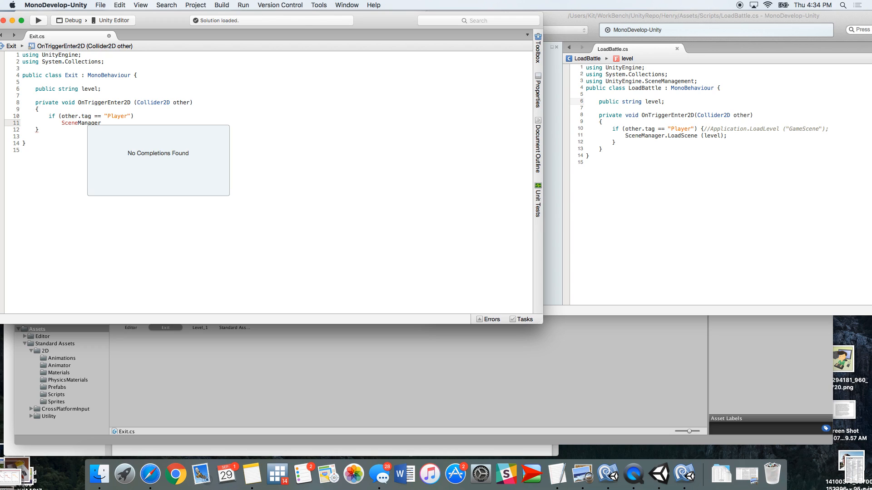
type(".LoadSecene")
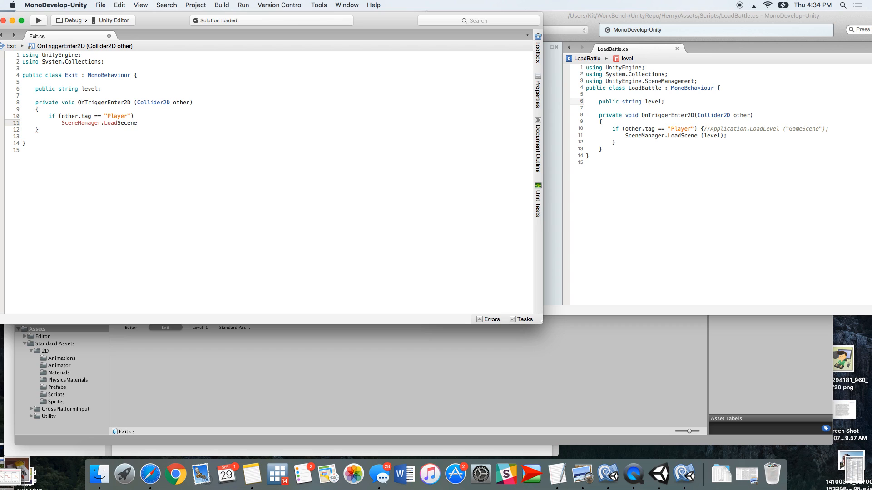
type(" (levle")
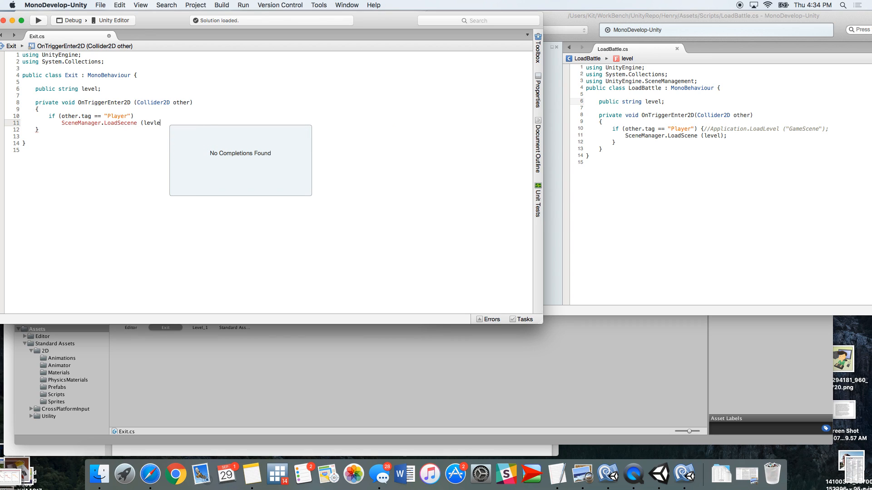
type(")")
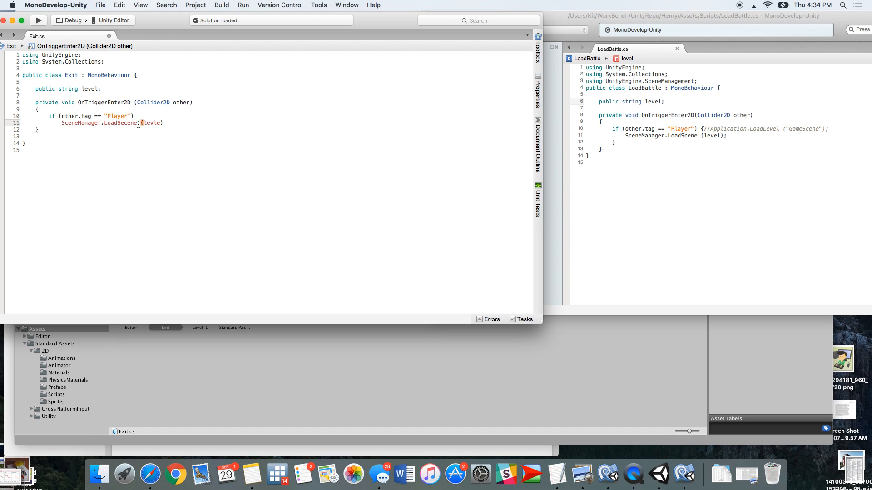
key("Left")
key("BackSpace")
key("BackSpace")
type("el")
left_click(134, 124)
left_click(123, 123)
key("BackSpace")
left_click(151, 132)
left_click(128, 124)
left_click(168, 120)
type(";")
key("Down")
mouse_move(80, 124)
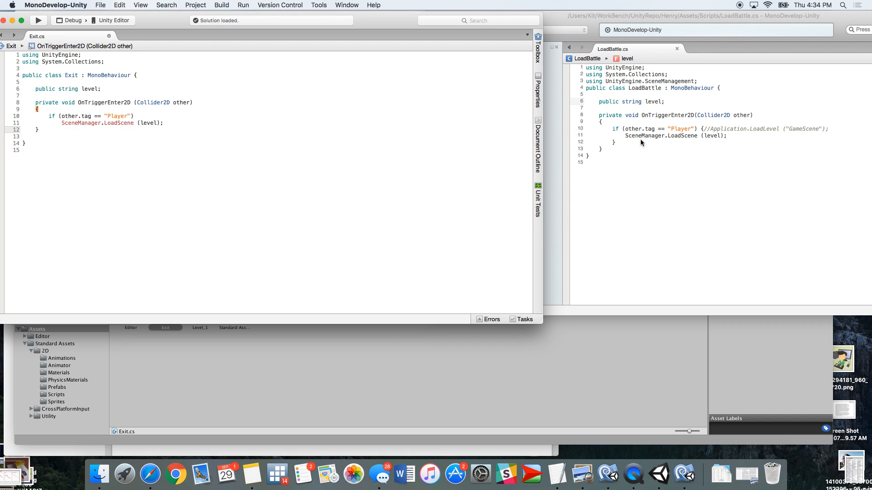
Replace the entire contents of Exit.cs with the code copied from LoadBattle.cs
left_click(604, 159)
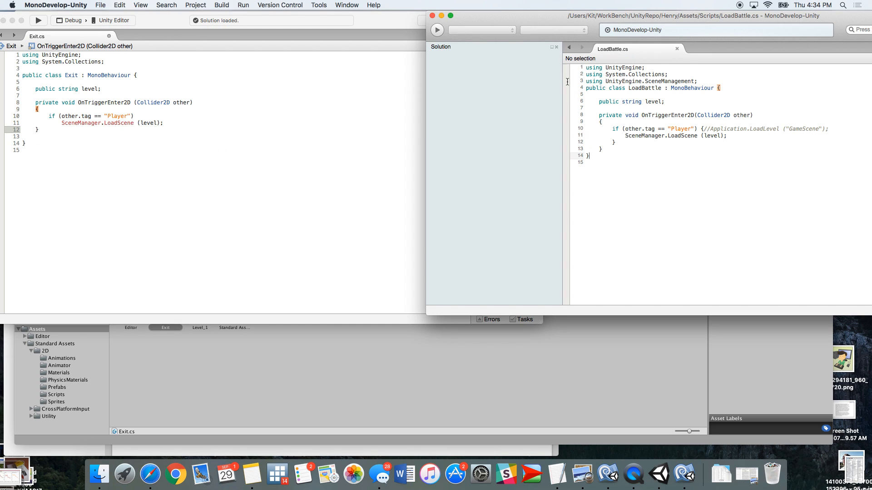
left_click(589, 150)
left_click_drag(590, 154, 575, 64)
key("super+c")
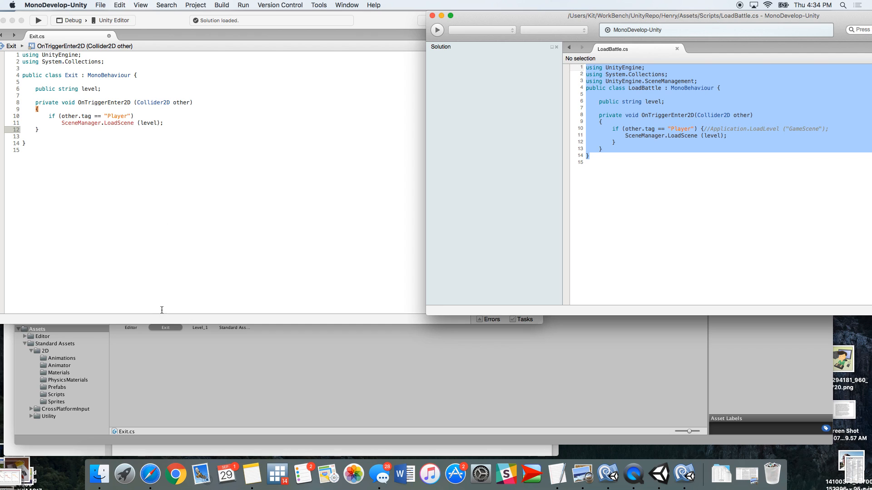
left_click(115, 192)
left_click_drag(49, 145, 16, 48)
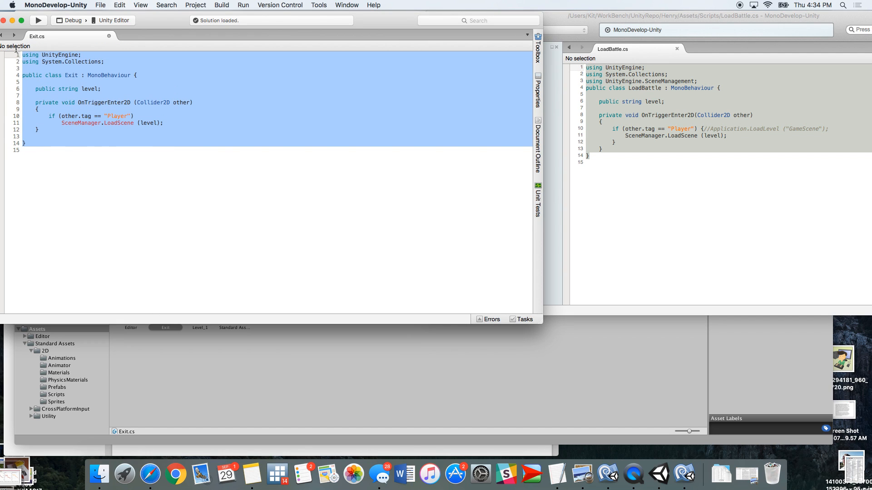
key("super+v")
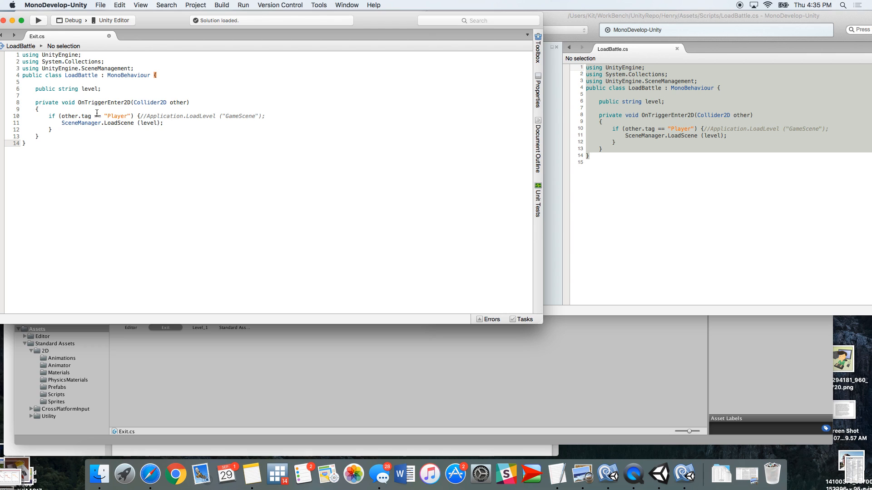
Save the Exit script and build the solution
left_click_drag(165, 15, 222, 30)
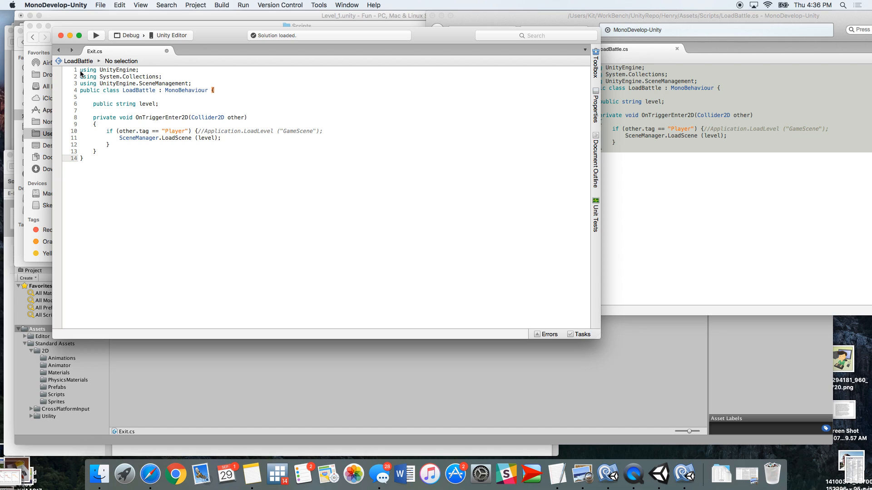
key("super+s")
key("super+b")
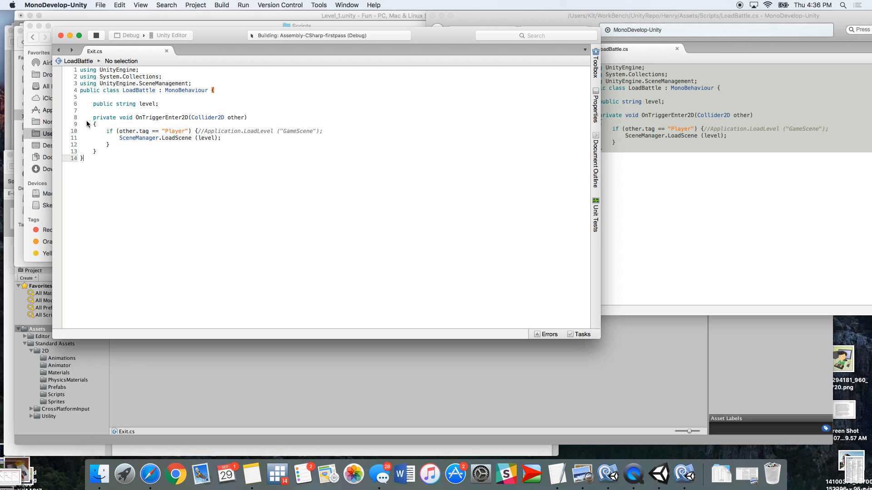
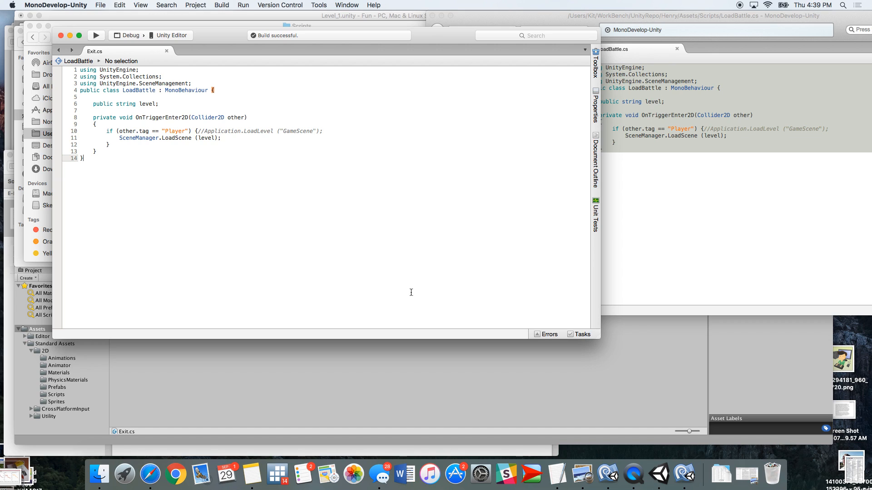
Switch back to Unity and set the CharacterRobotBoy's tag to Player
left_click(659, 474)
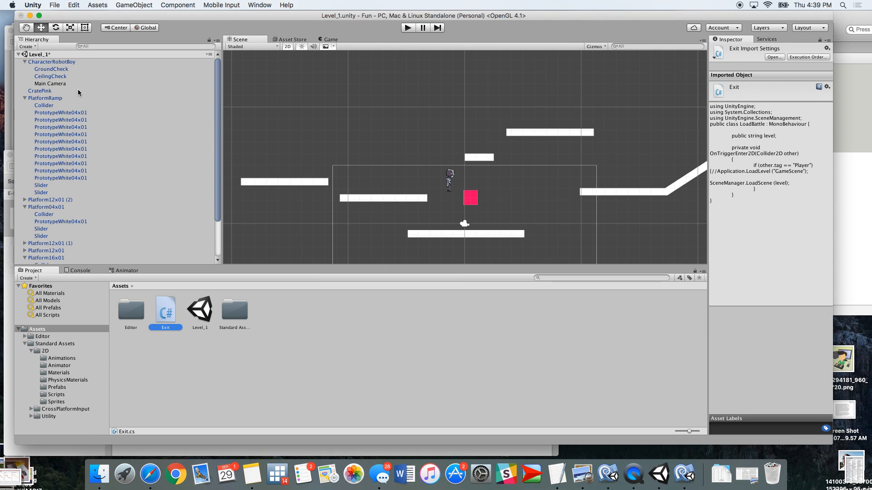
left_click(54, 62)
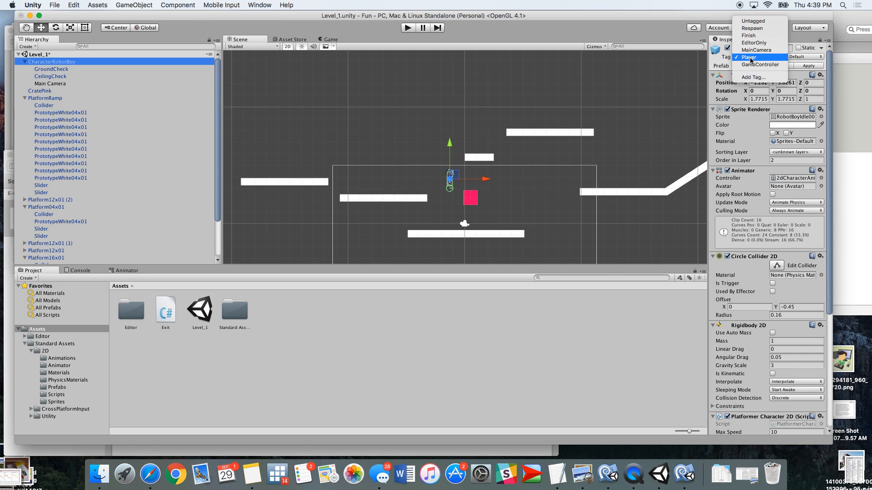
left_click(750, 57)
left_click(750, 57)
left_click(750, 58)
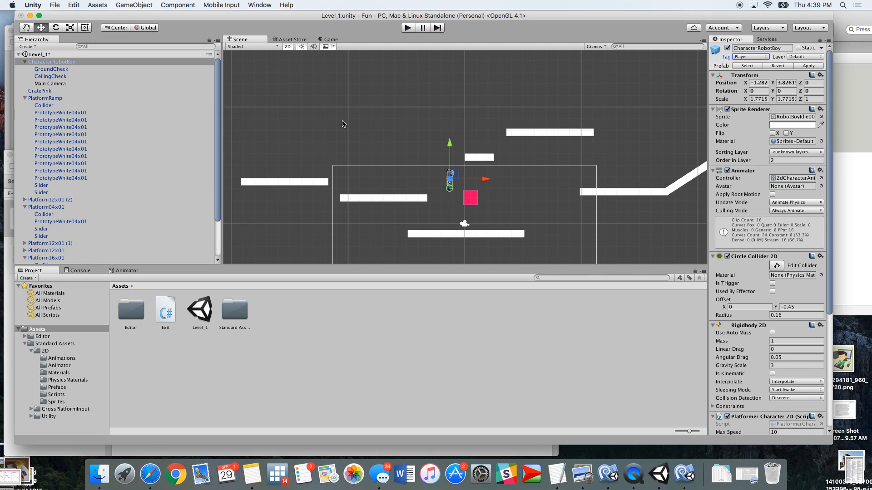
Select the pink crate and compare its Exit script component with the Exit.cs code in the editor
left_click(471, 199)
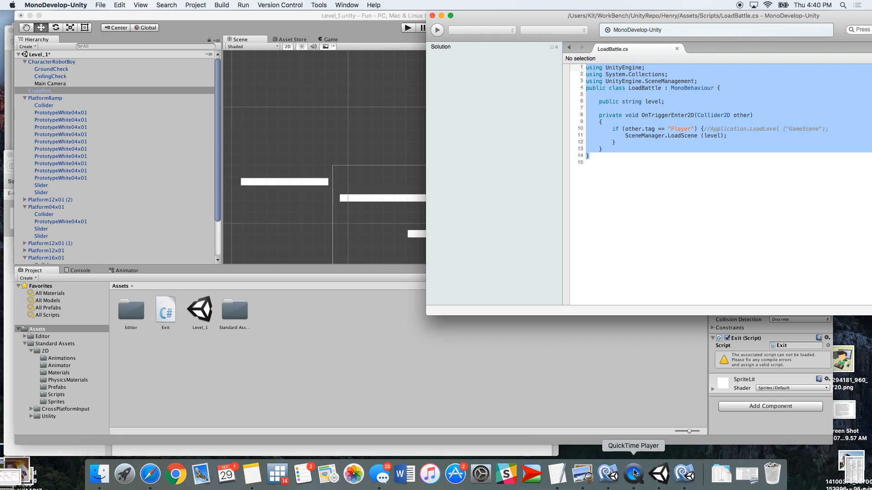
left_click(611, 478)
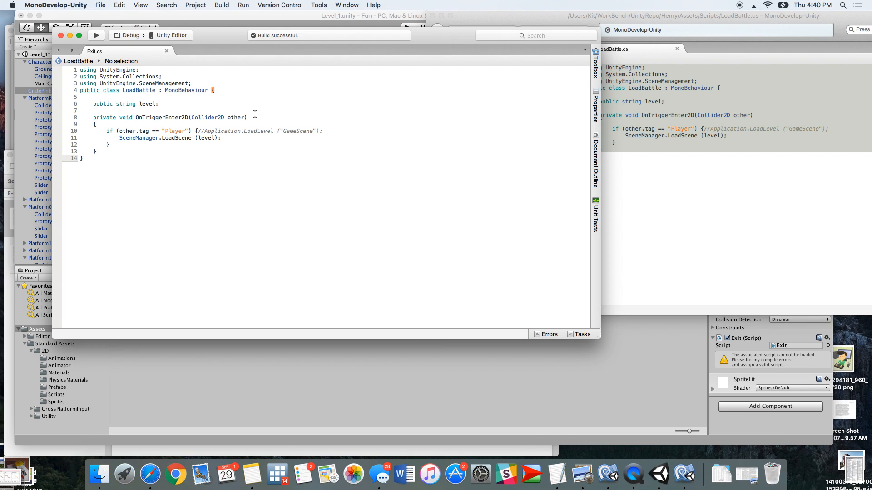
left_click(329, 153)
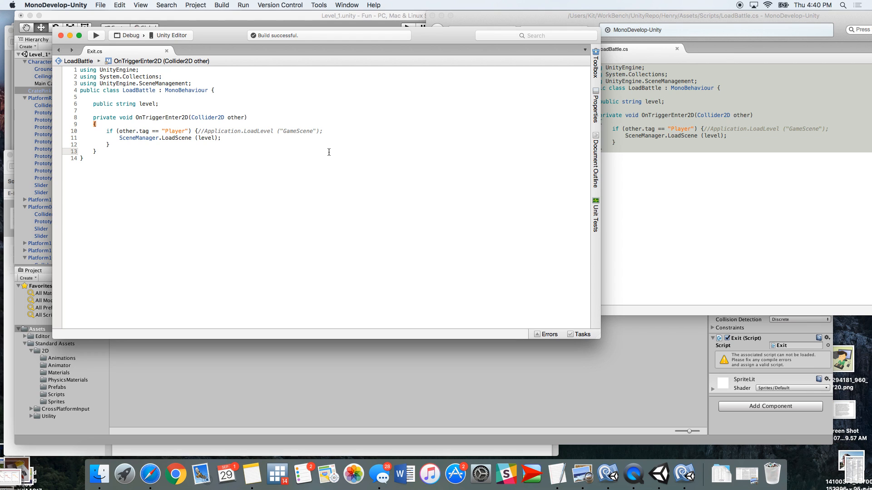
key("super+Tab")
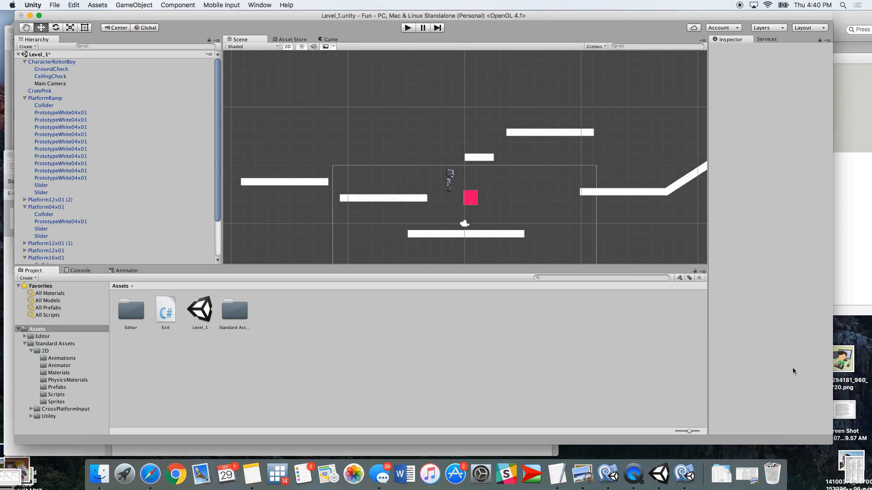
left_click(470, 197)
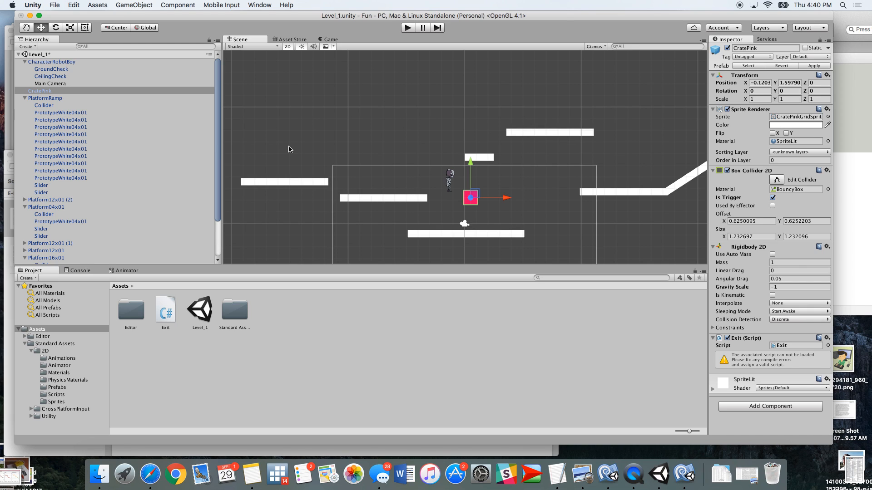
Start a new scene, saving the changes to Level_1 first
left_click(54, 5)
mouse_move(73, 5)
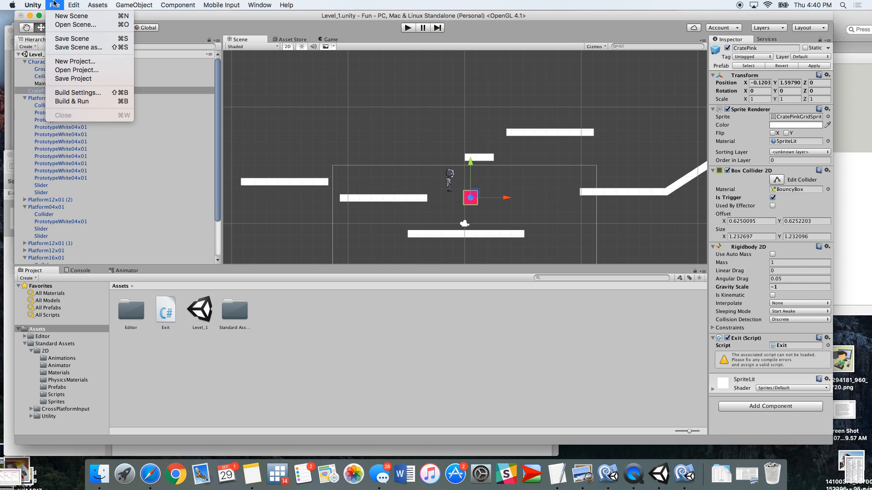
left_click(54, 18)
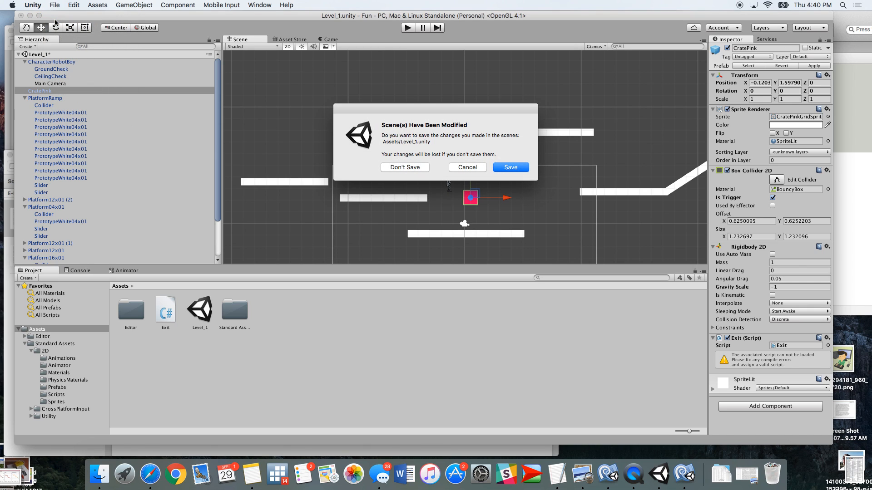
left_click(511, 168)
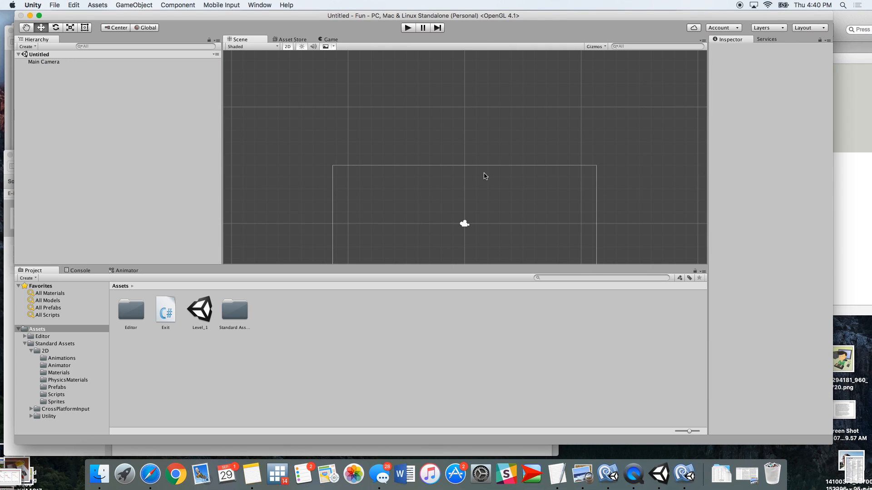
Save the new empty scene in Assets as Level_2
key("super+s")
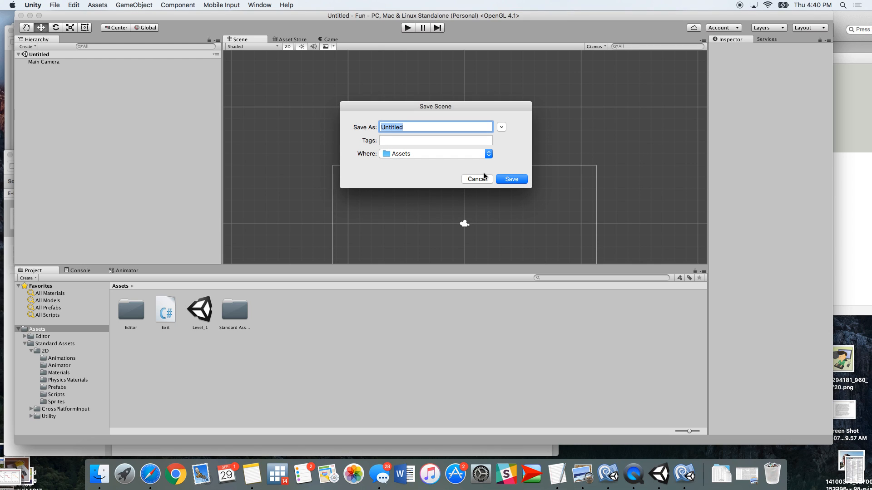
type("Level_2")
key("Return")
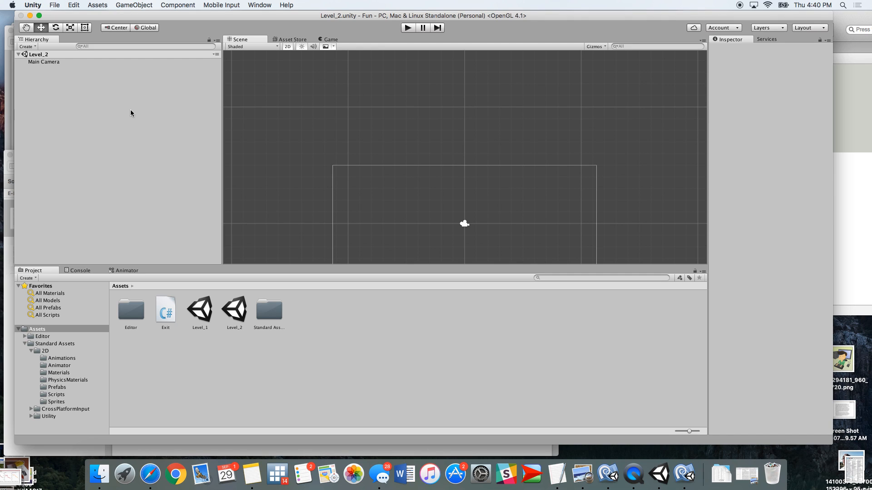
Reopen the Level_1 scene from the project assets
double_click(198, 314)
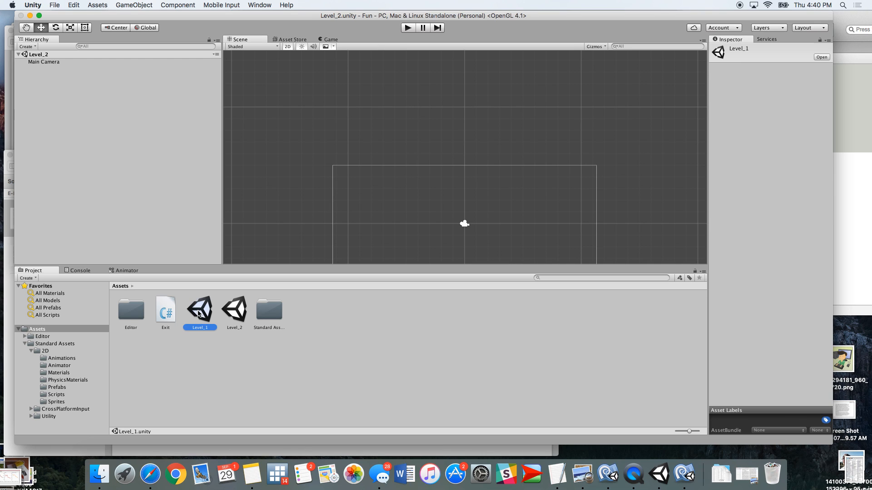
double_click(234, 315)
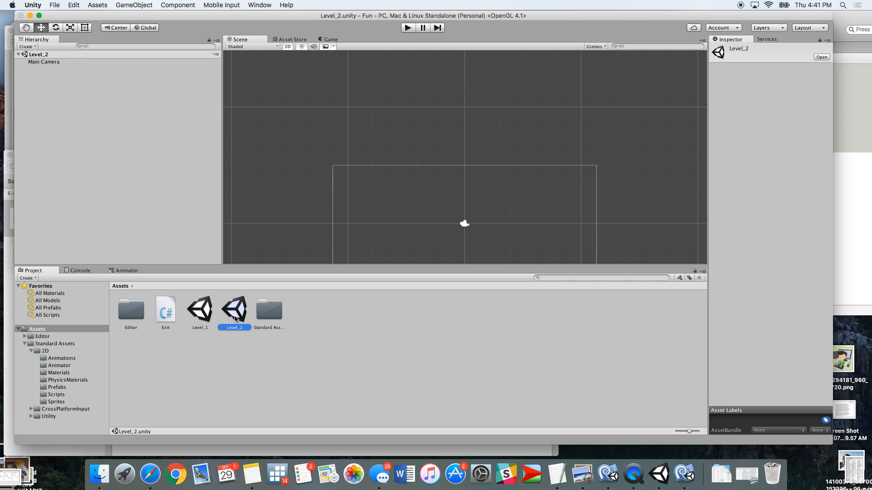
double_click(204, 315)
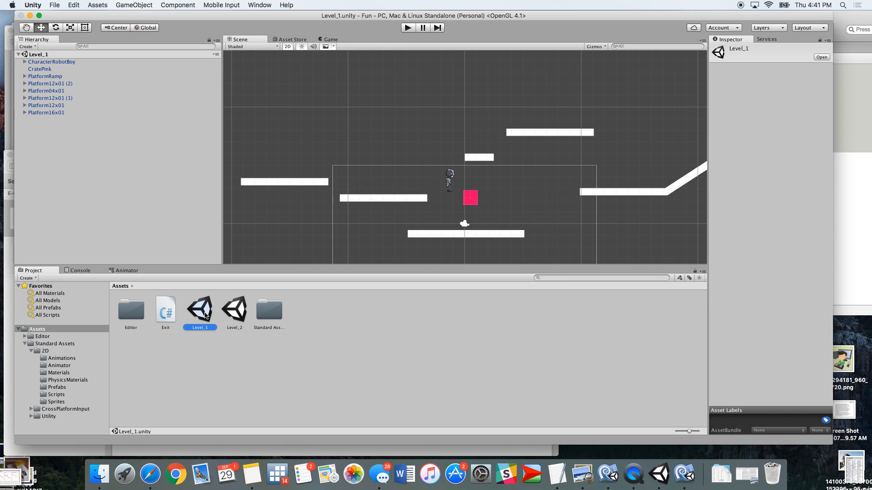
left_click(470, 199)
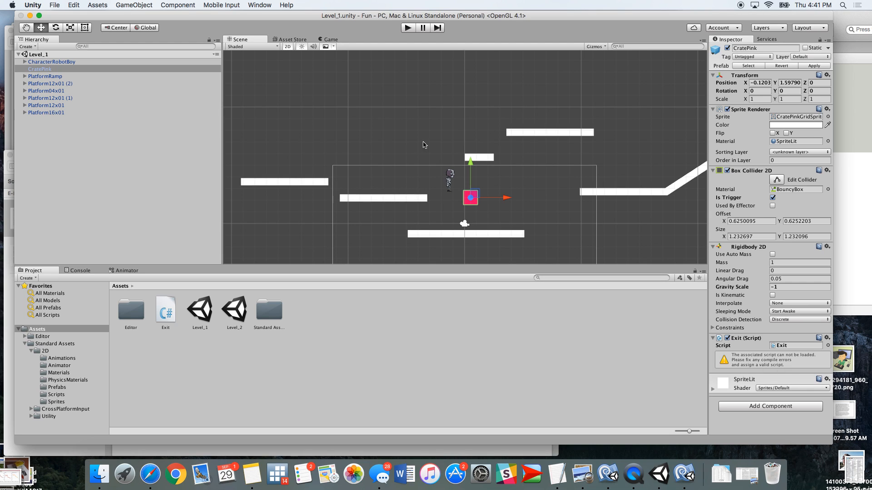
left_click(53, 5)
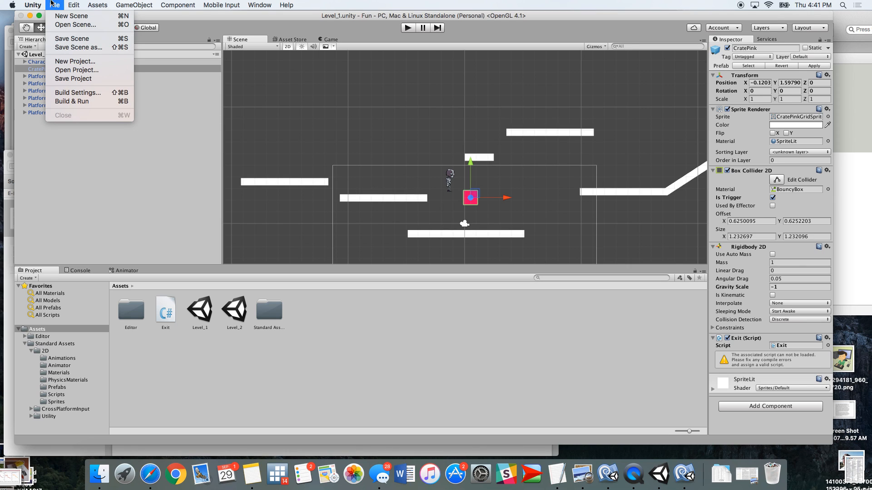
left_click(73, 93)
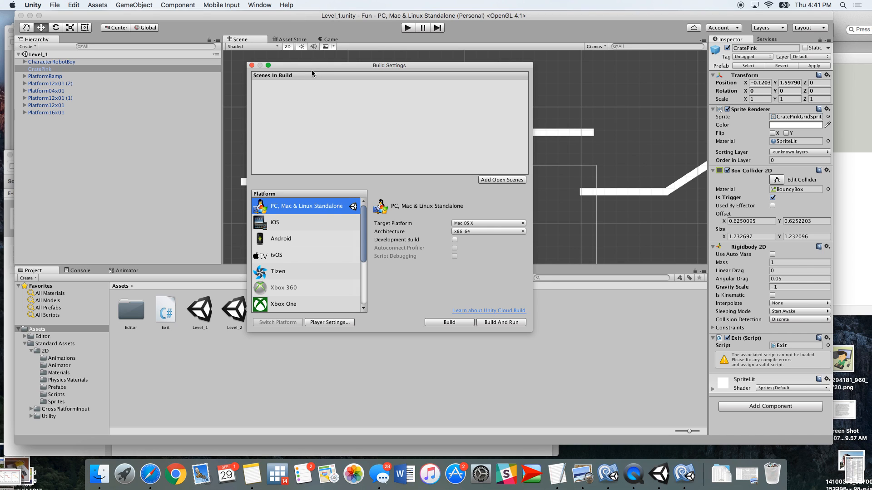
left_click(252, 64)
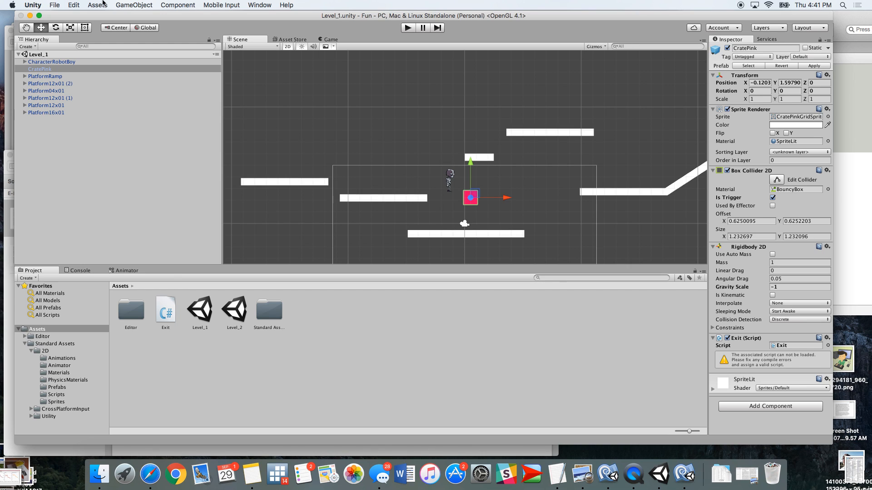
Open Build Settings and add the Level_1 and Level_2 scenes to Scenes In Build, then close the window
left_click(54, 5)
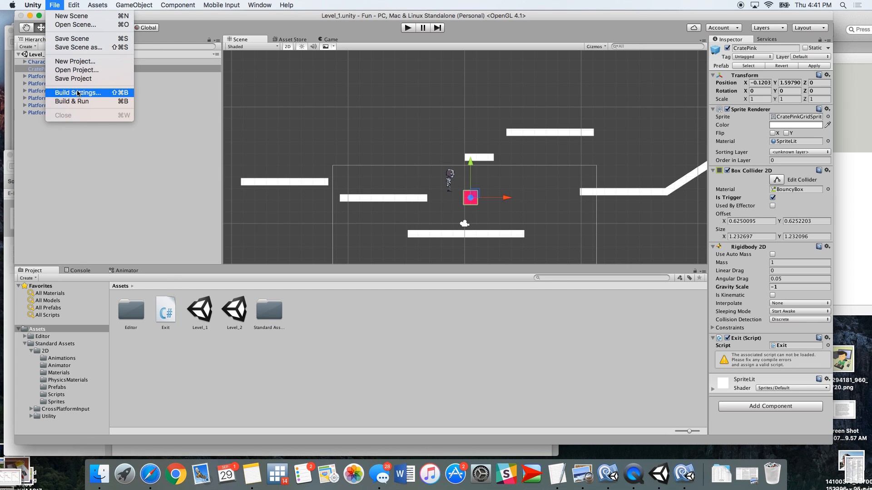
left_click(78, 92)
left_click(51, 4)
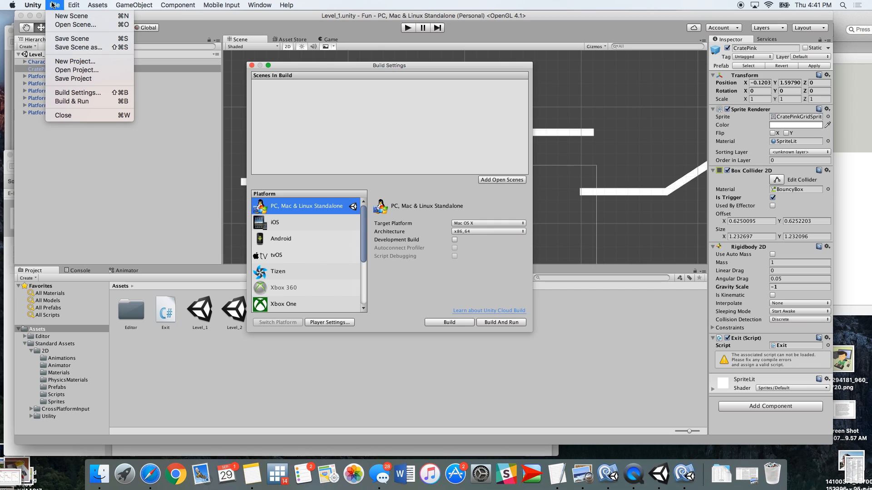
left_click(50, 3)
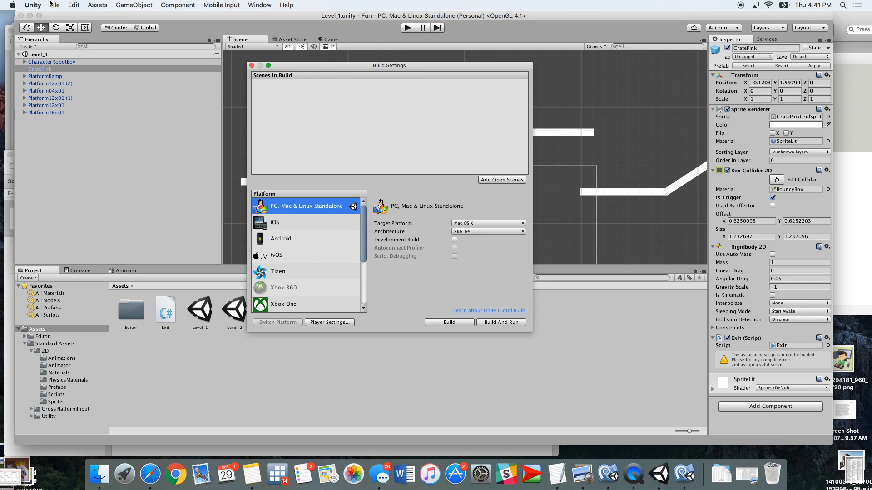
left_click(198, 311)
left_click(222, 314, "shift")
left_click_drag(206, 313, 269, 92)
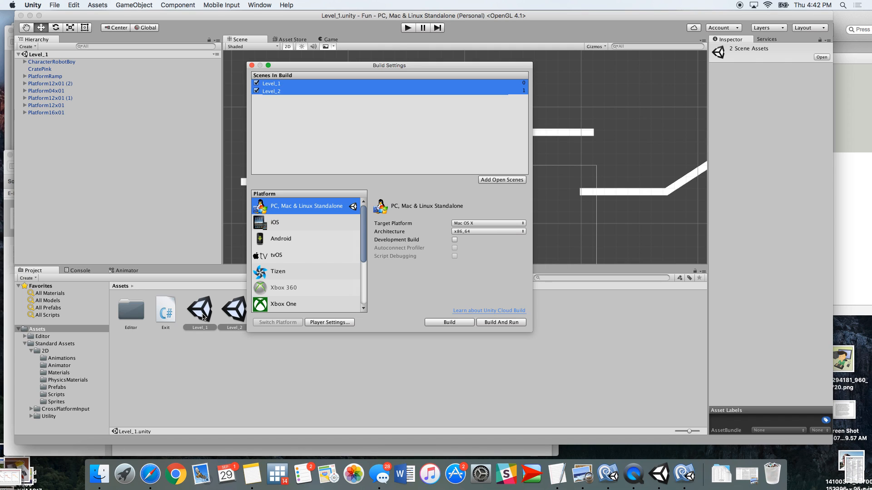
left_click(251, 66)
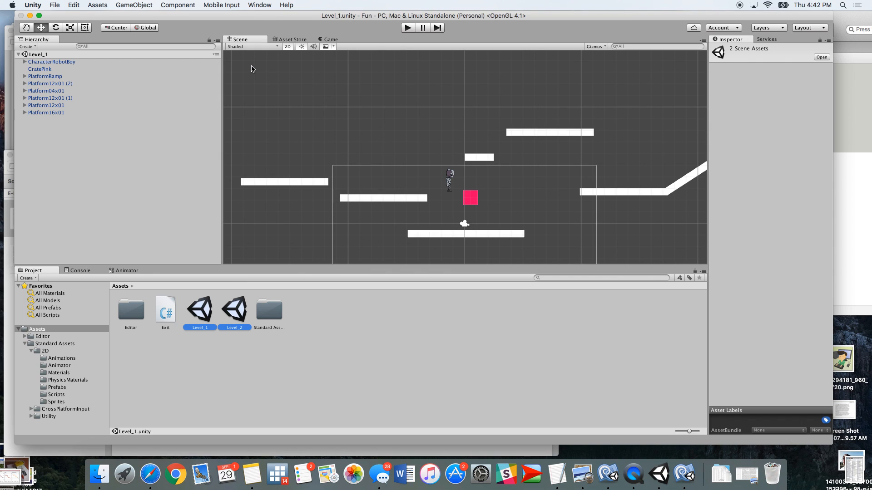